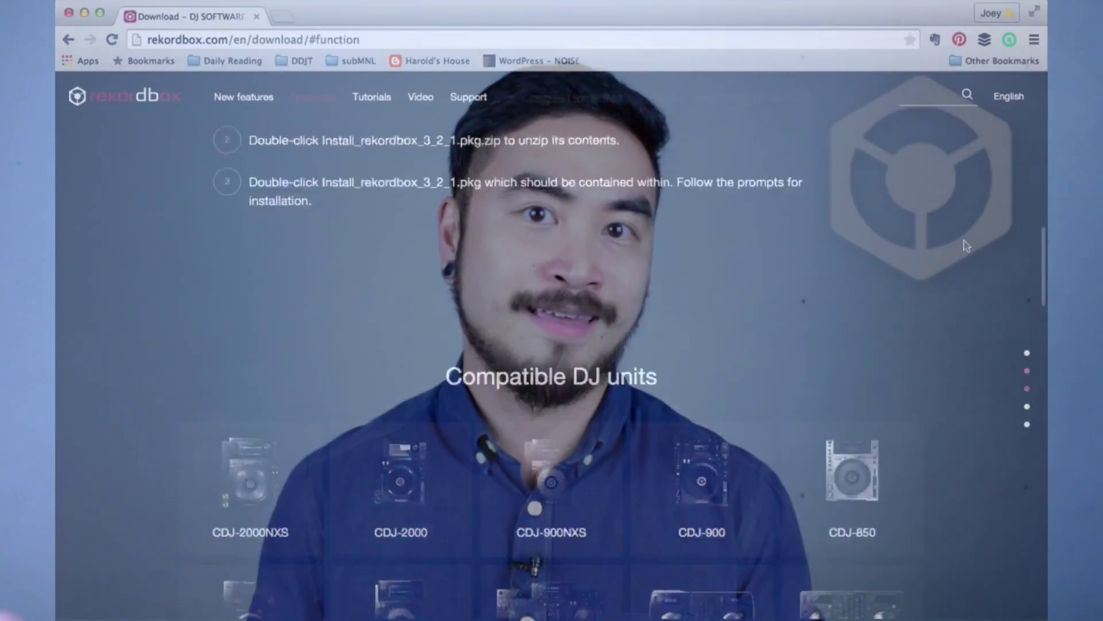
# Step: Scroll down through the rekordbox download page in Chrome
pyautogui.scroll(-3, 967, 246)
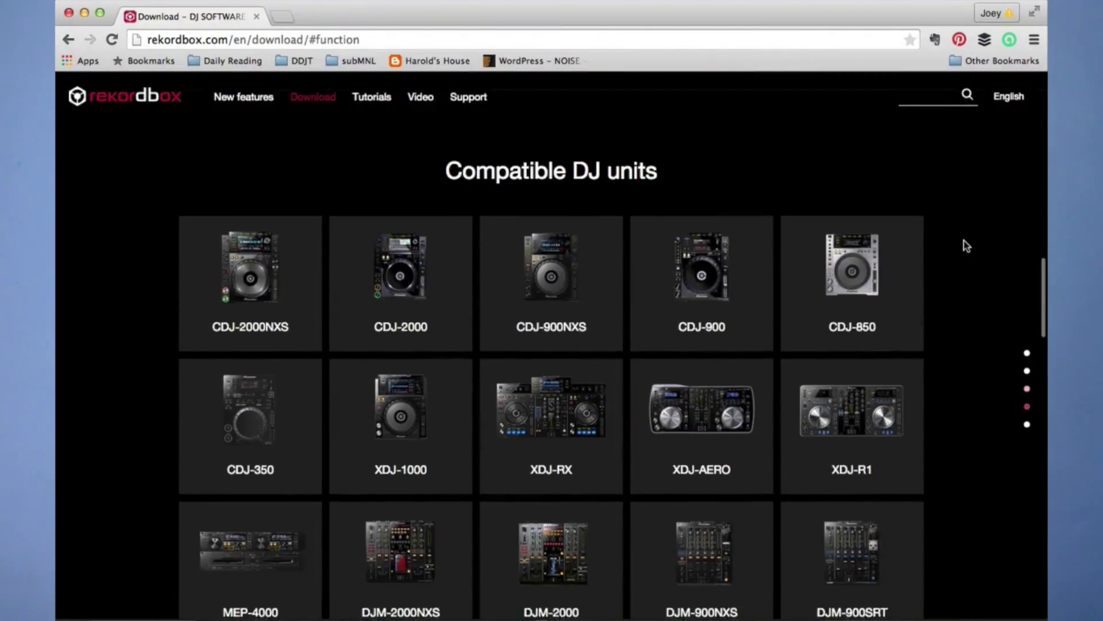
pyautogui.scroll(-3, 965, 246)
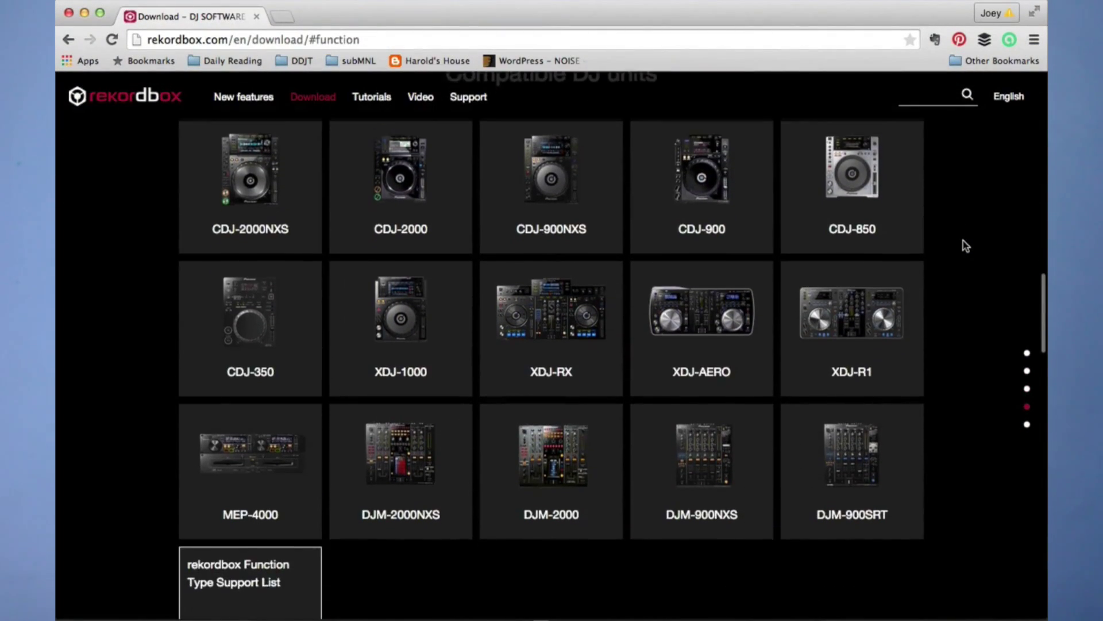
pyautogui.scroll(-5, 963, 241)
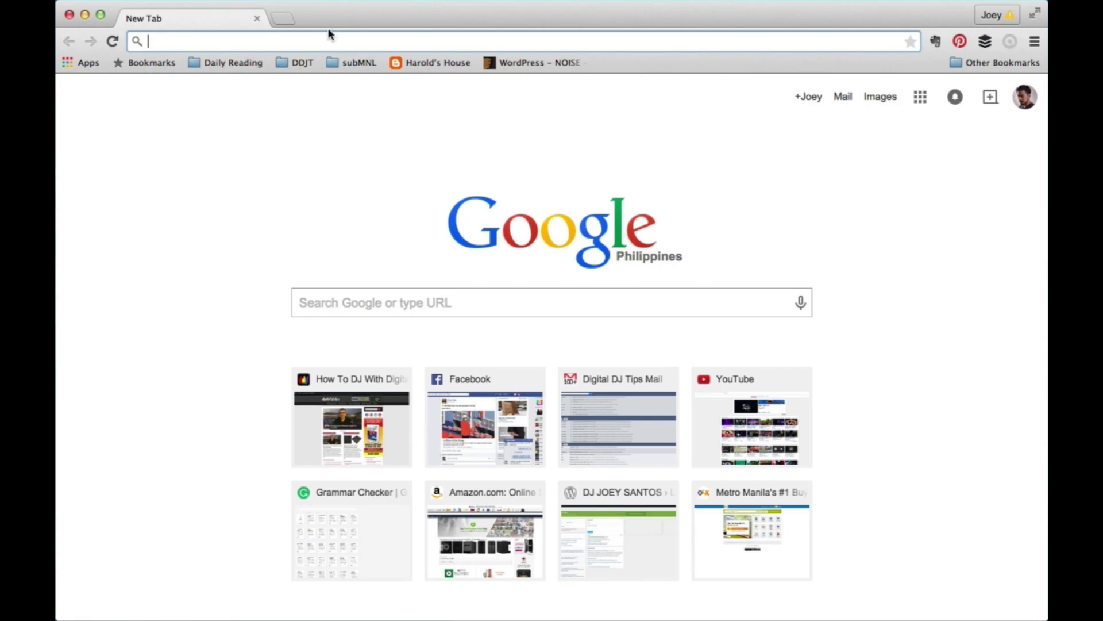
# Step: Go to rekordbox.com's download page and start downloading the Mac Ver.3.2.1 installer
pyautogui.write('rekord')
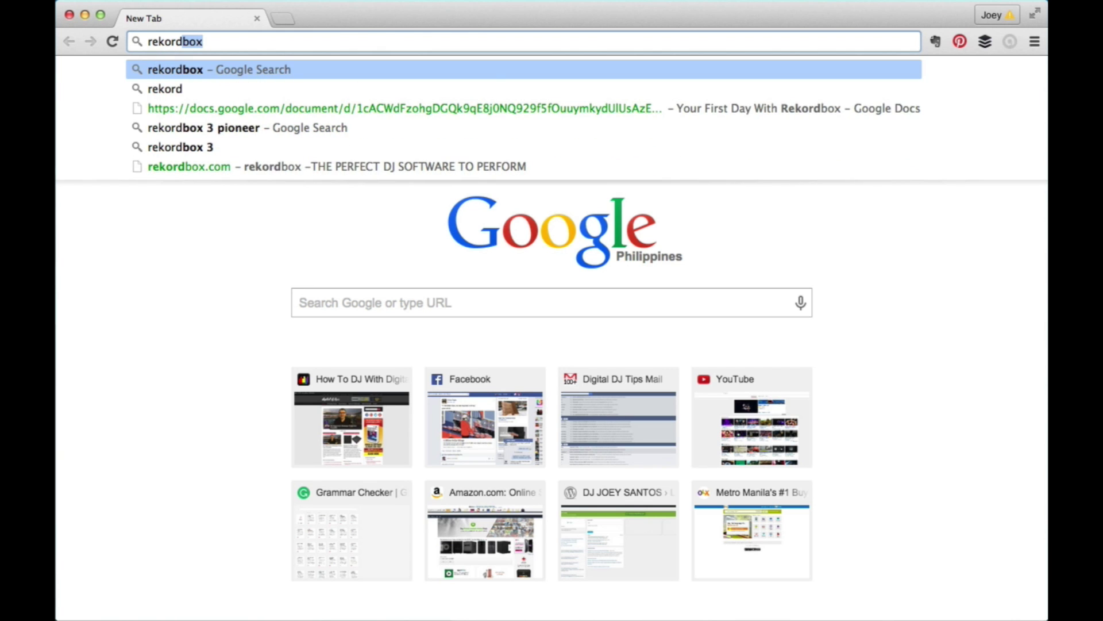
pyautogui.write('box.c')
pyautogui.press('Return')
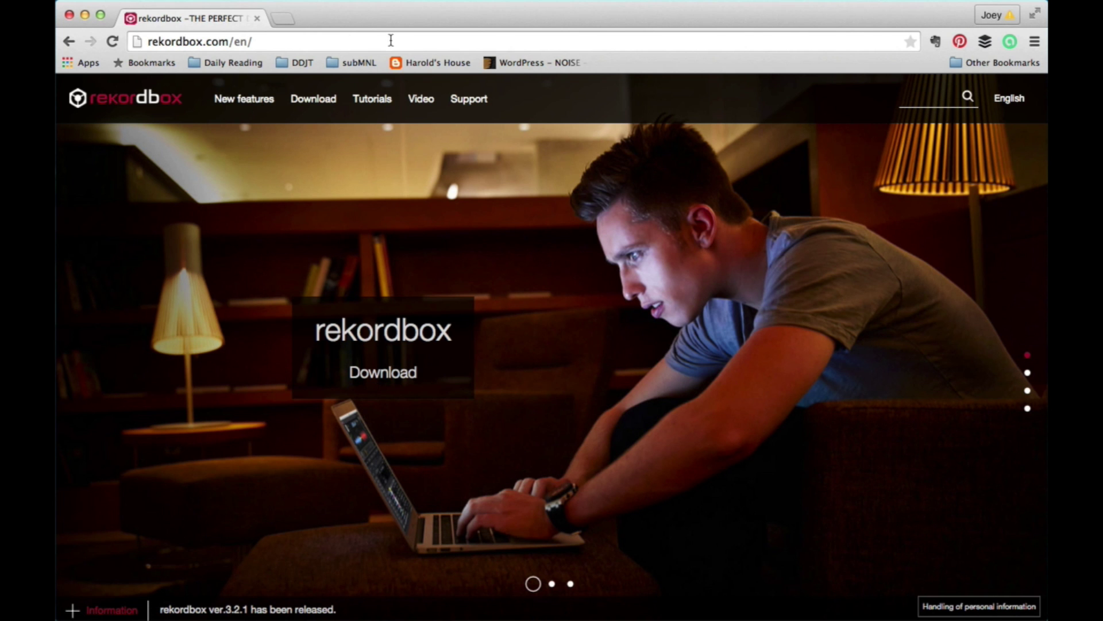
pyautogui.moveTo(307, 111)
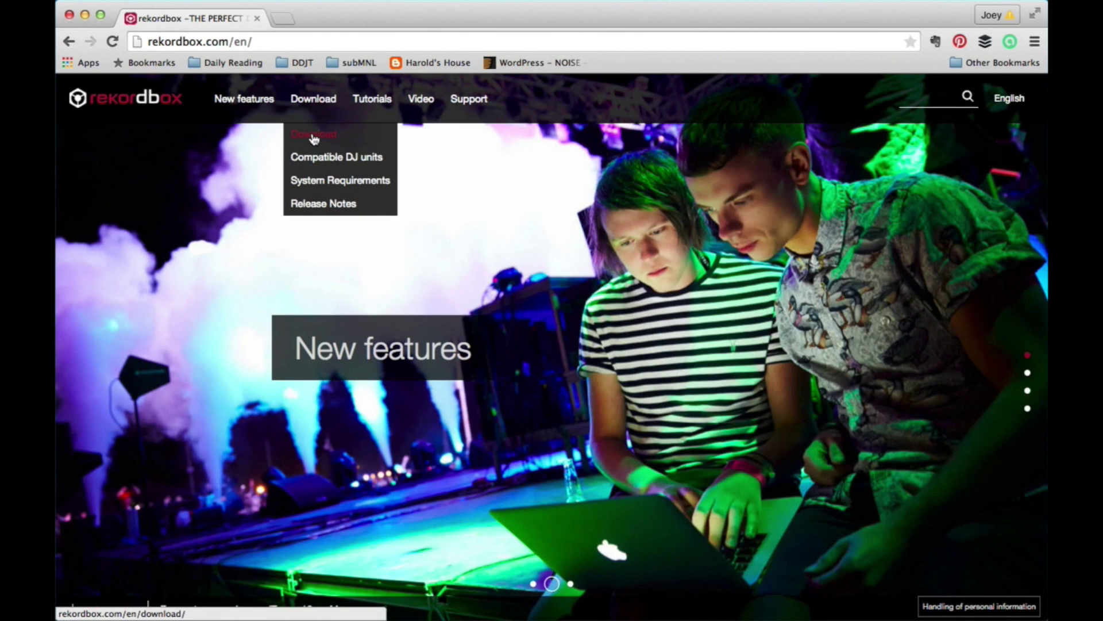
pyautogui.click(314, 135)
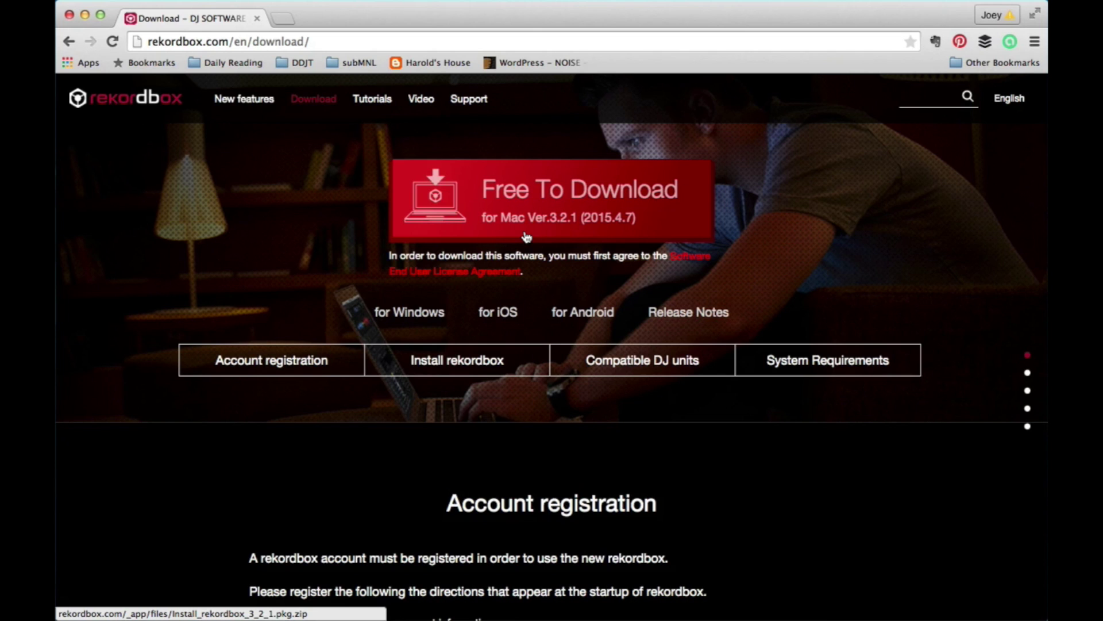
pyautogui.scroll(-1, 591, 231)
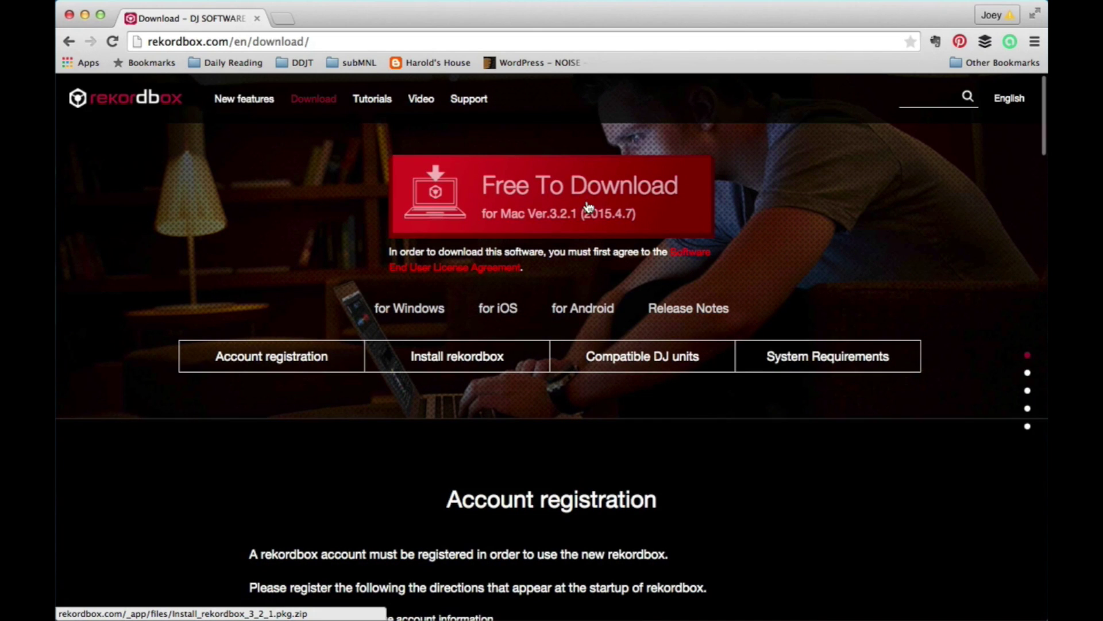
pyautogui.scroll(1, 589, 207)
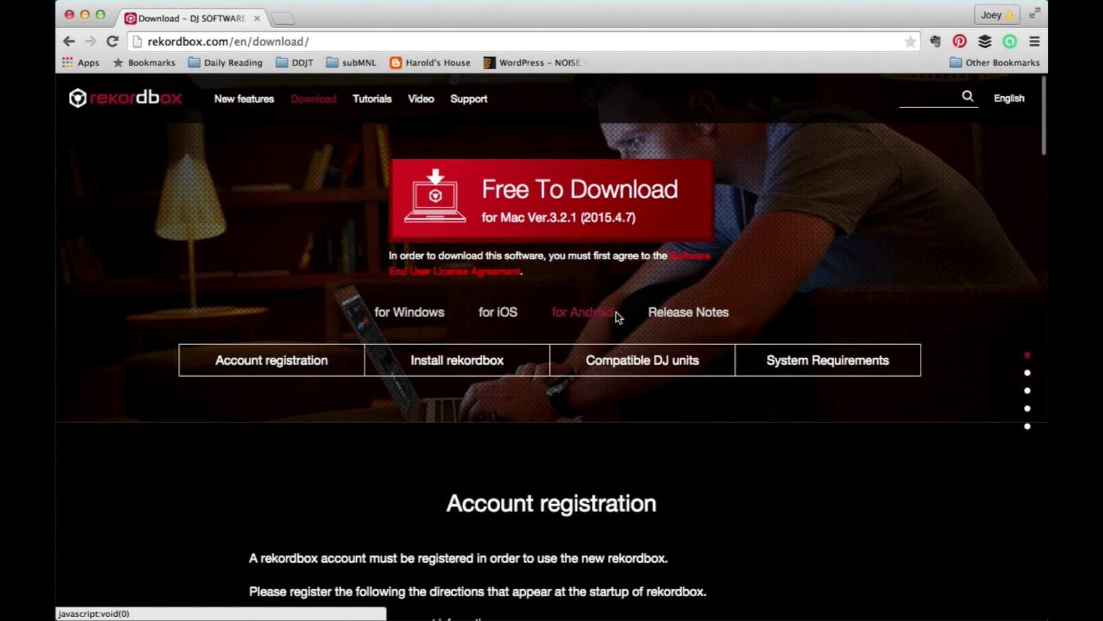
pyautogui.click(558, 221)
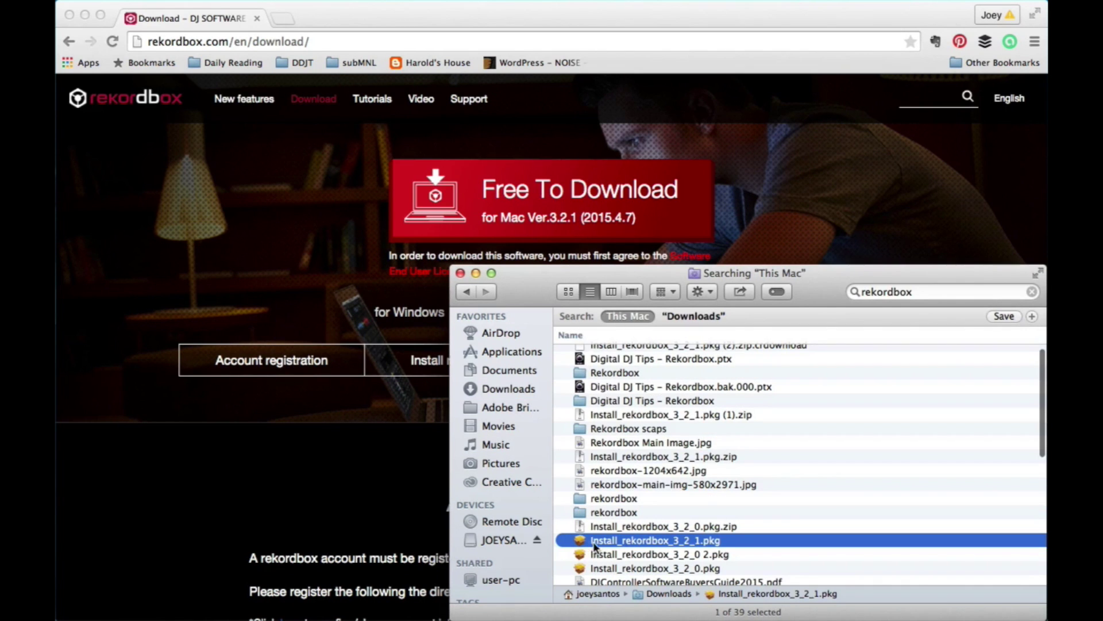
# Step: Run Install_rekordbox_3_2_1.pkg, accepting the licence, through to installation
pyautogui.scroll(-2, 640, 539)
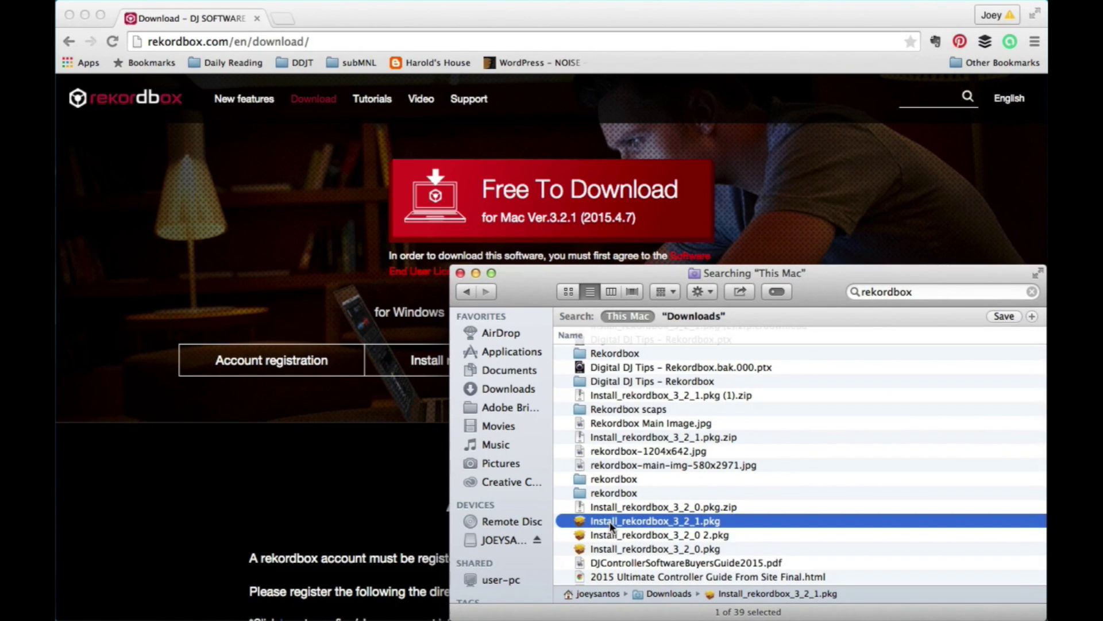
pyautogui.doubleClick(651, 521)
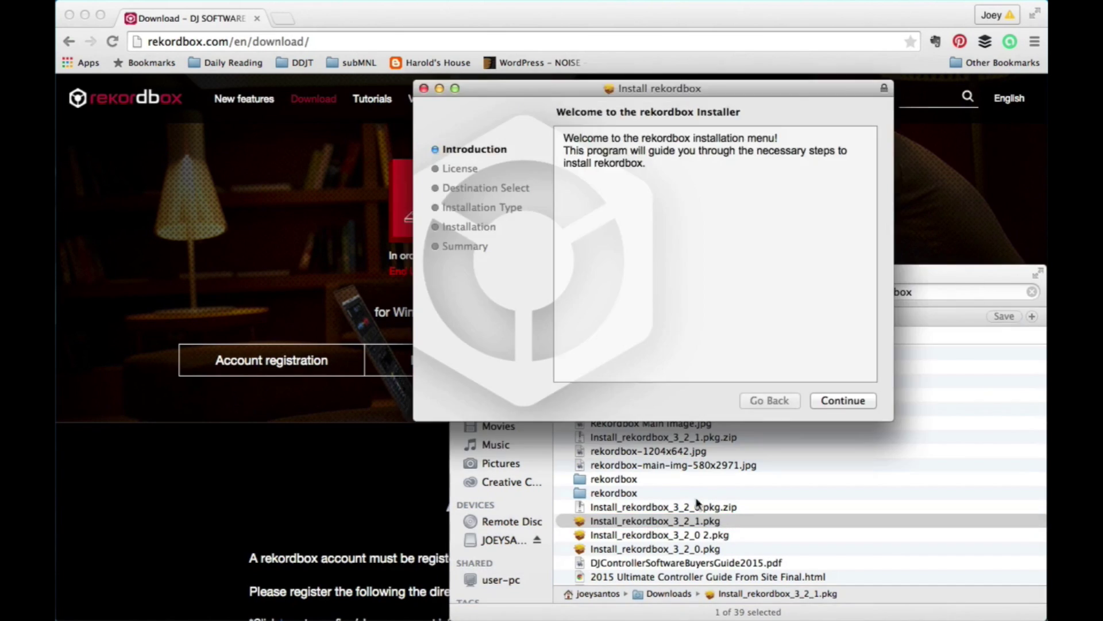
pyautogui.click(843, 400)
pyautogui.click(844, 400)
pyautogui.press('Return')
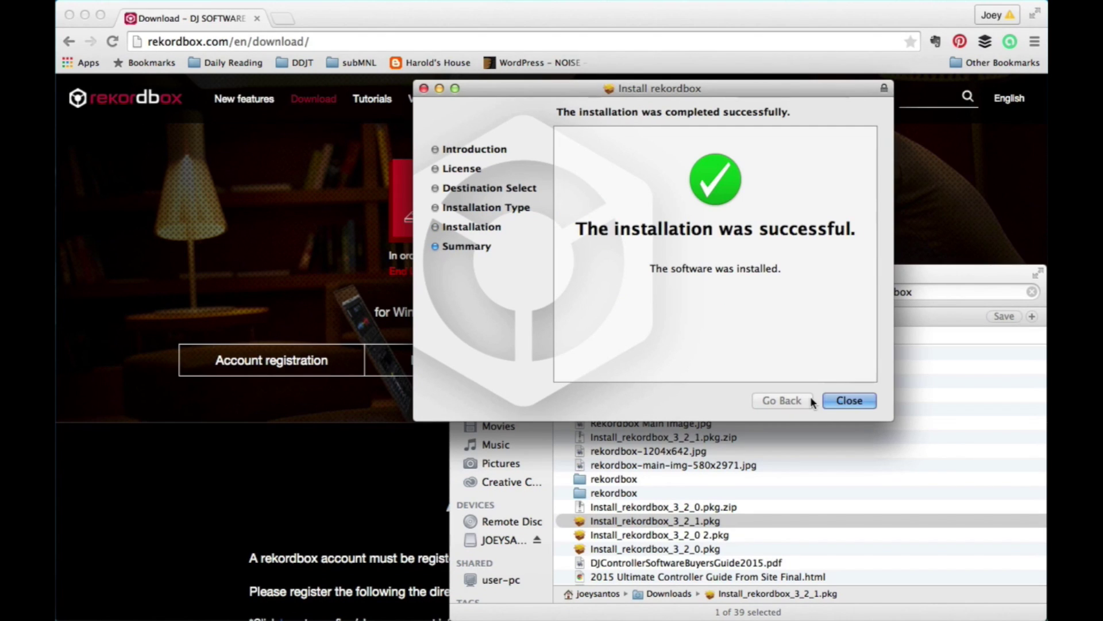
# Step: Close the installer and launch rekordbox 3 from its folder in Applications
pyautogui.click(848, 401)
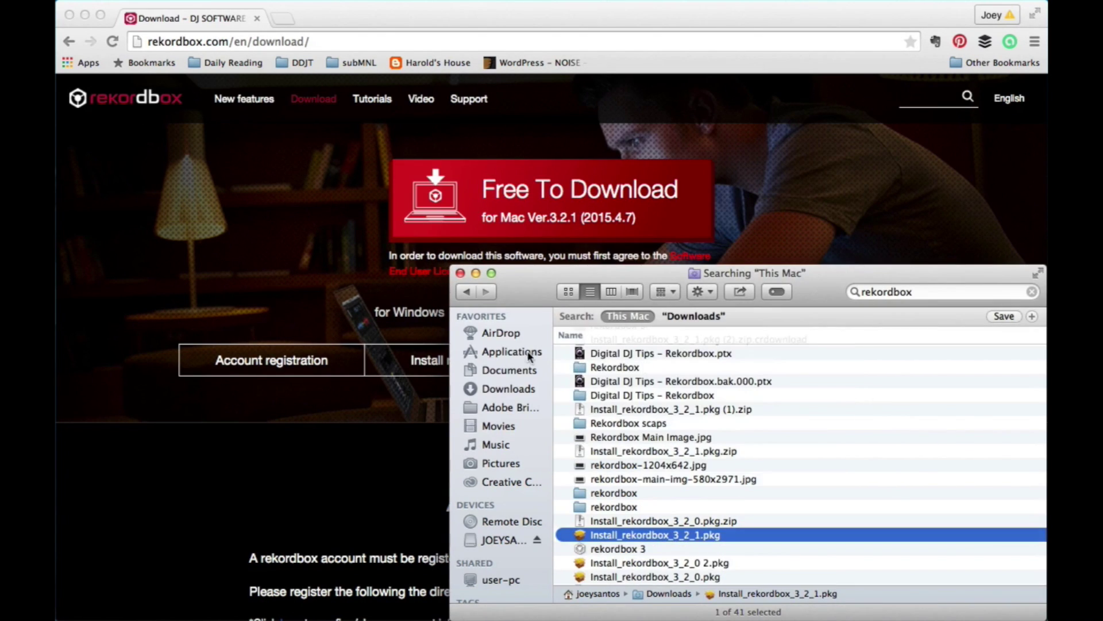
pyautogui.click(509, 352)
pyautogui.scroll(-1, 781, 458)
pyautogui.scroll(3, 746, 458)
pyautogui.scroll(4, 746, 458)
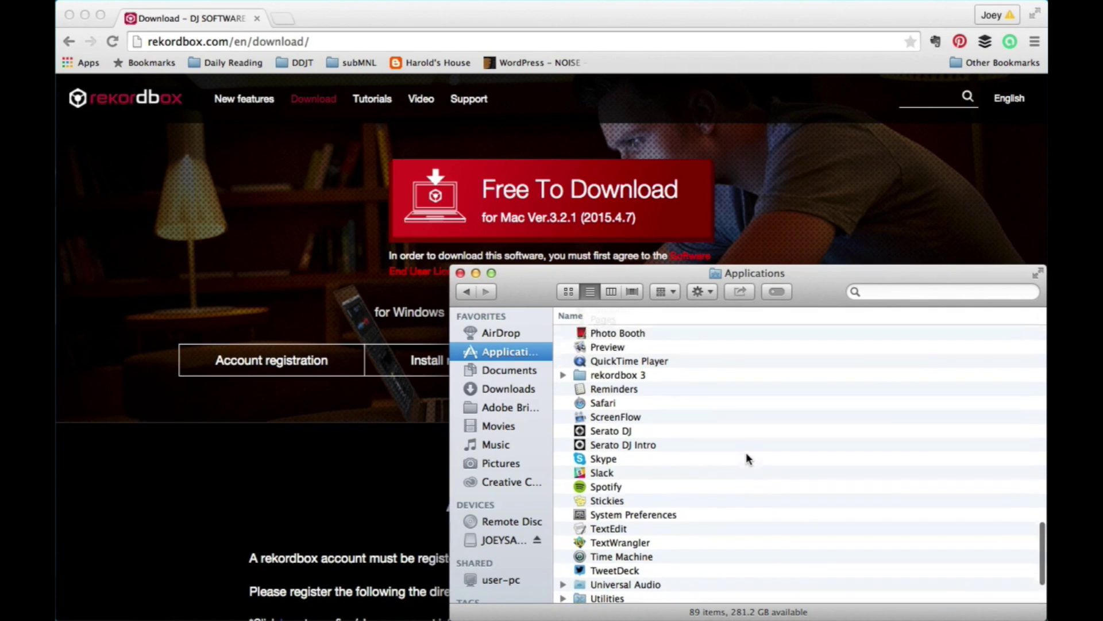
pyautogui.doubleClick(614, 404)
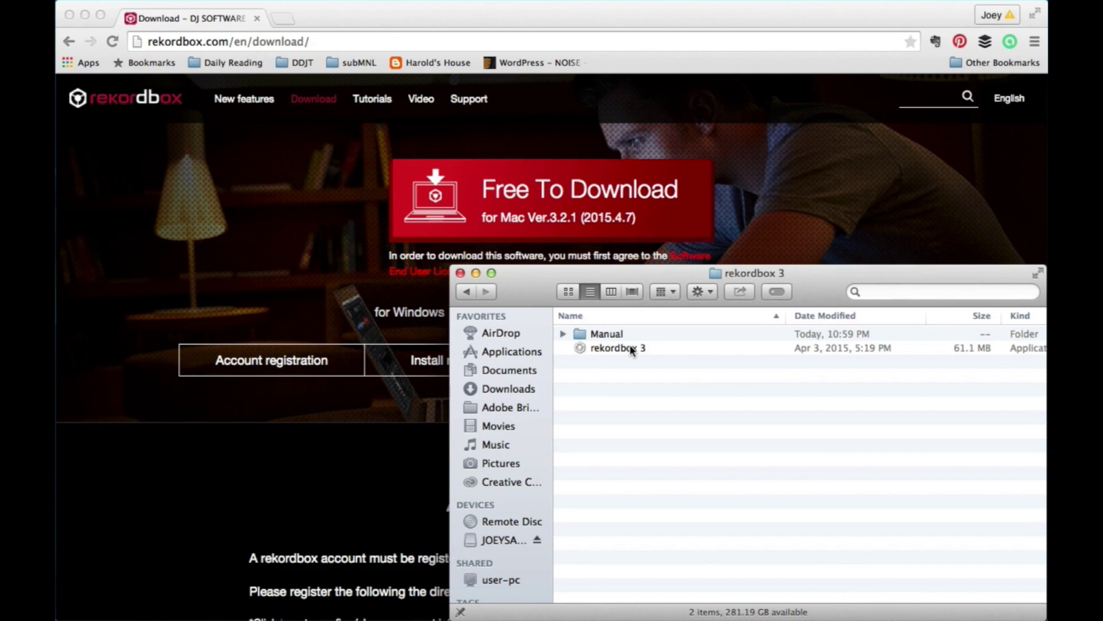
pyautogui.doubleClick(632, 349)
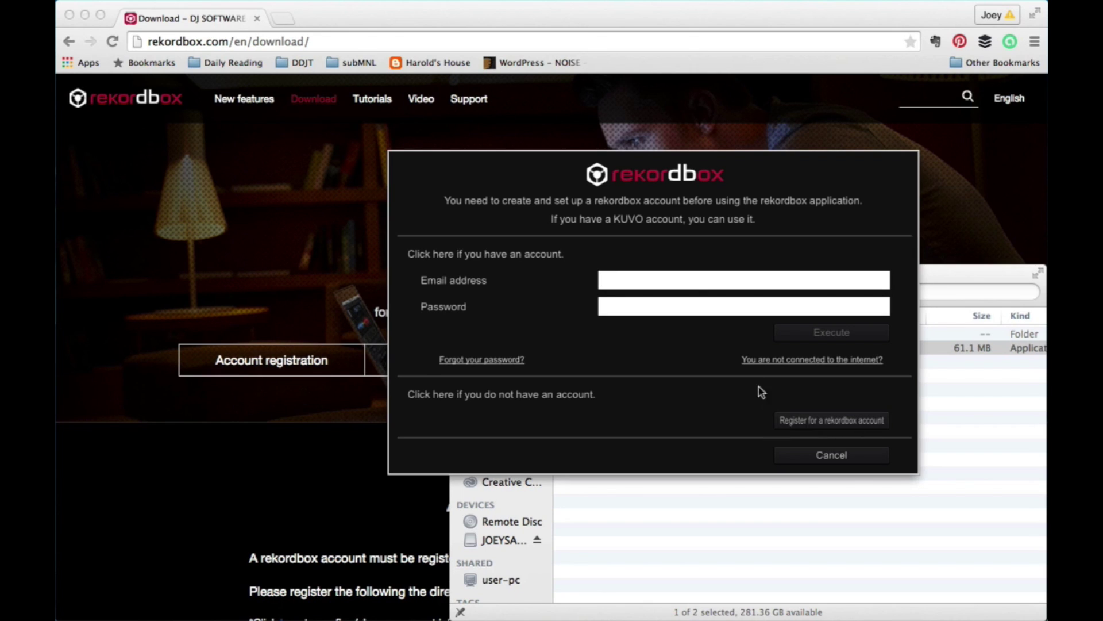
# Step: Sign in with the account e-mail and password, dismiss the activation notice, and skip KUVO
pyautogui.press('Tab')
pyautogui.write('**********')
pyautogui.click(845, 335)
pyautogui.click(653, 352)
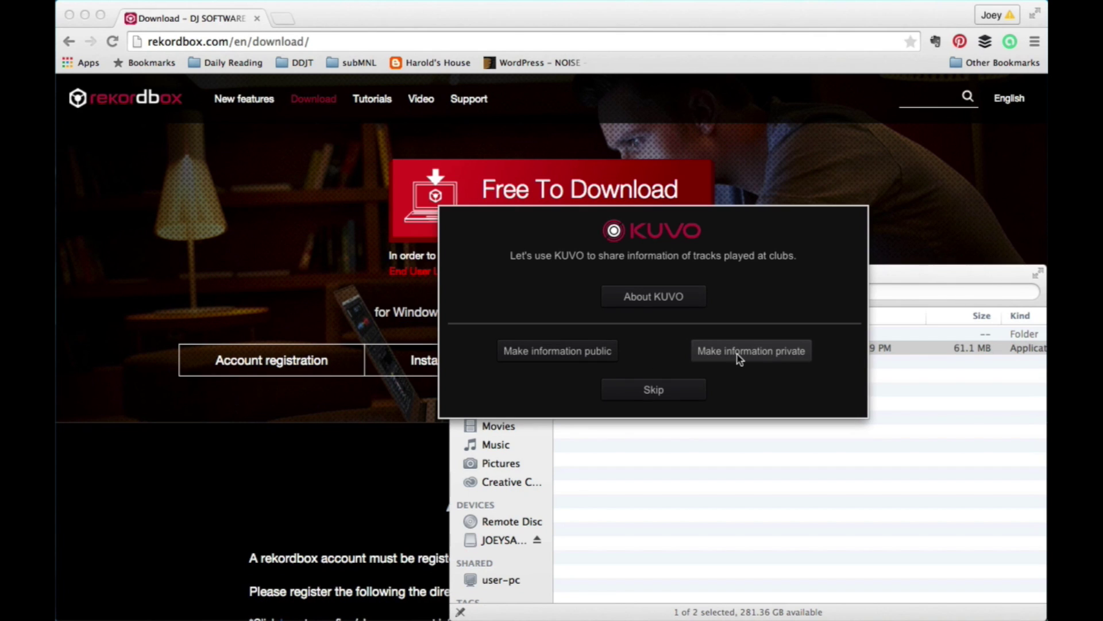
pyautogui.click(678, 392)
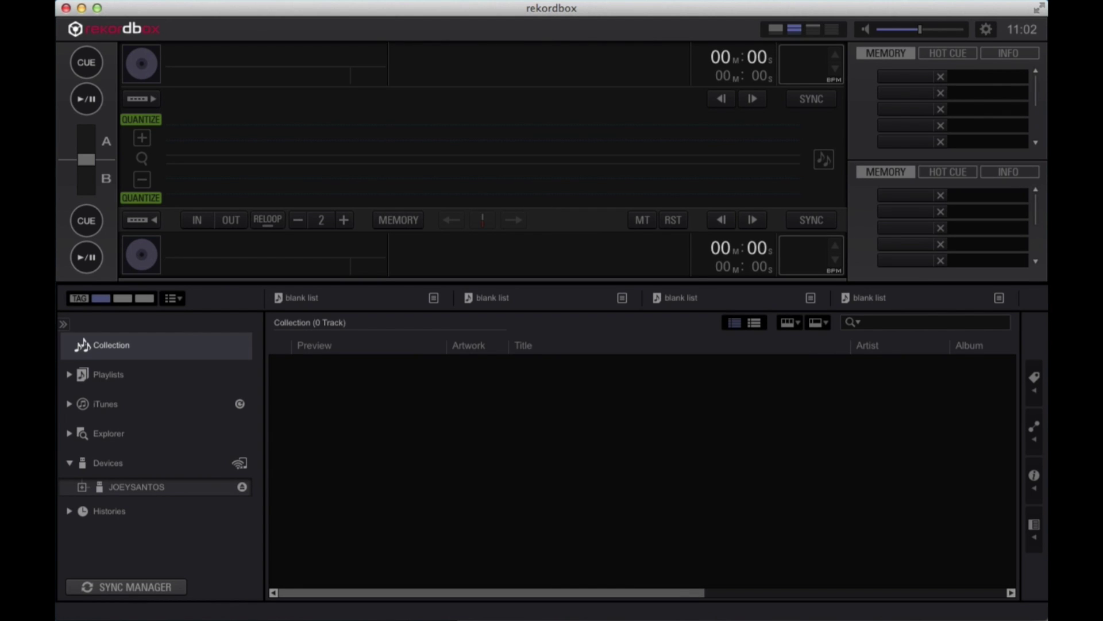
# Step: Import the five Music-folder tracks into the Collection and load Password Reset Drop onto deck A
pyautogui.press('super+Tab')
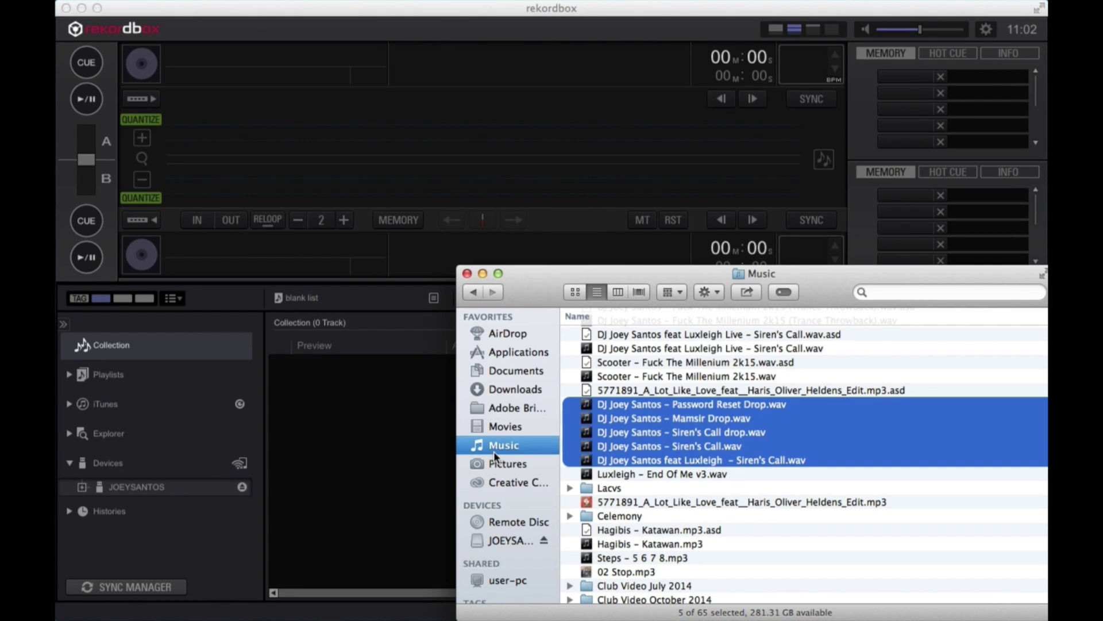
pyautogui.scroll(5, 644, 411)
pyautogui.scroll(-3, 689, 454)
pyautogui.scroll(-3, 736, 508)
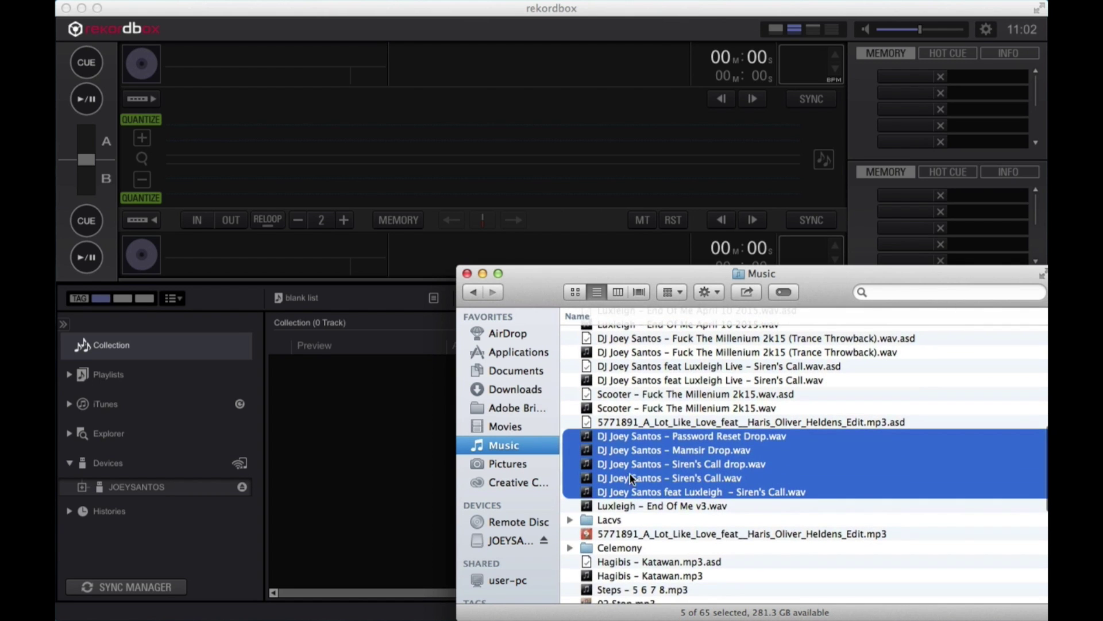
pyautogui.moveTo(639, 438); pyautogui.dragTo(378, 438)
pyautogui.click(382, 536)
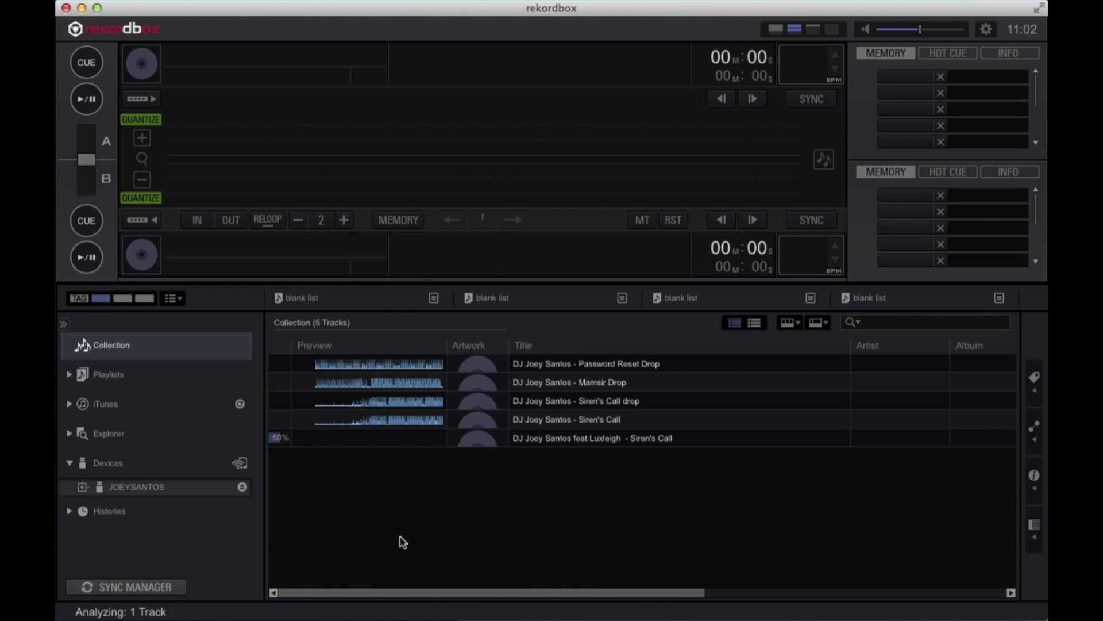
pyautogui.moveTo(626, 364); pyautogui.dragTo(435, 143)
# Step: Set hot cues on Password Reset Drop at 00:02, 00:04 and 00:31, then stop playback
pyautogui.click(88, 101)
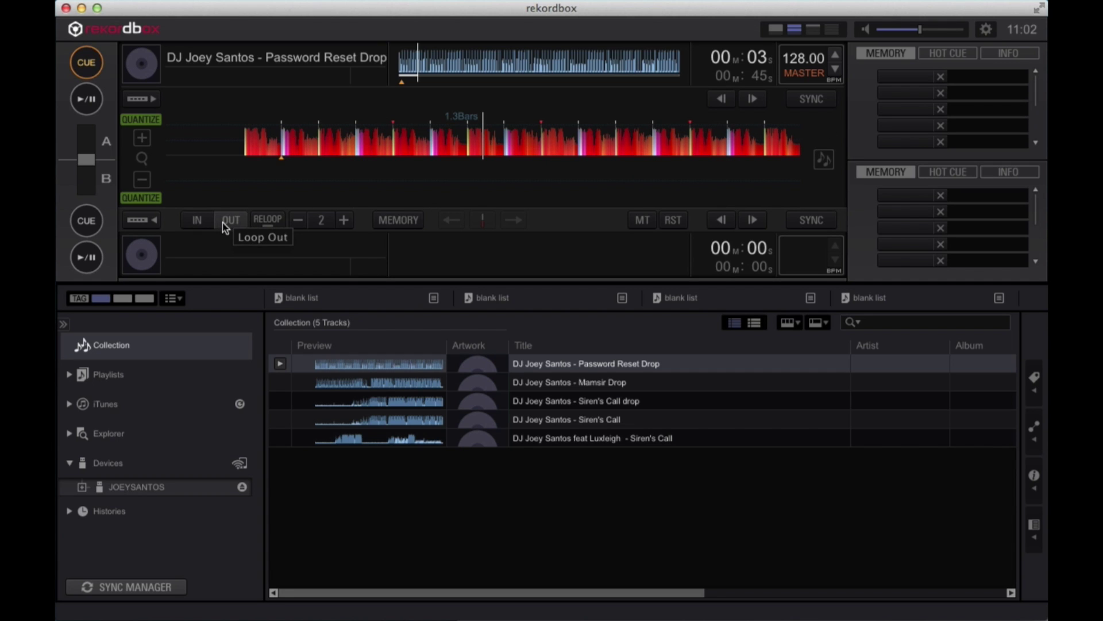
pyautogui.click(943, 55)
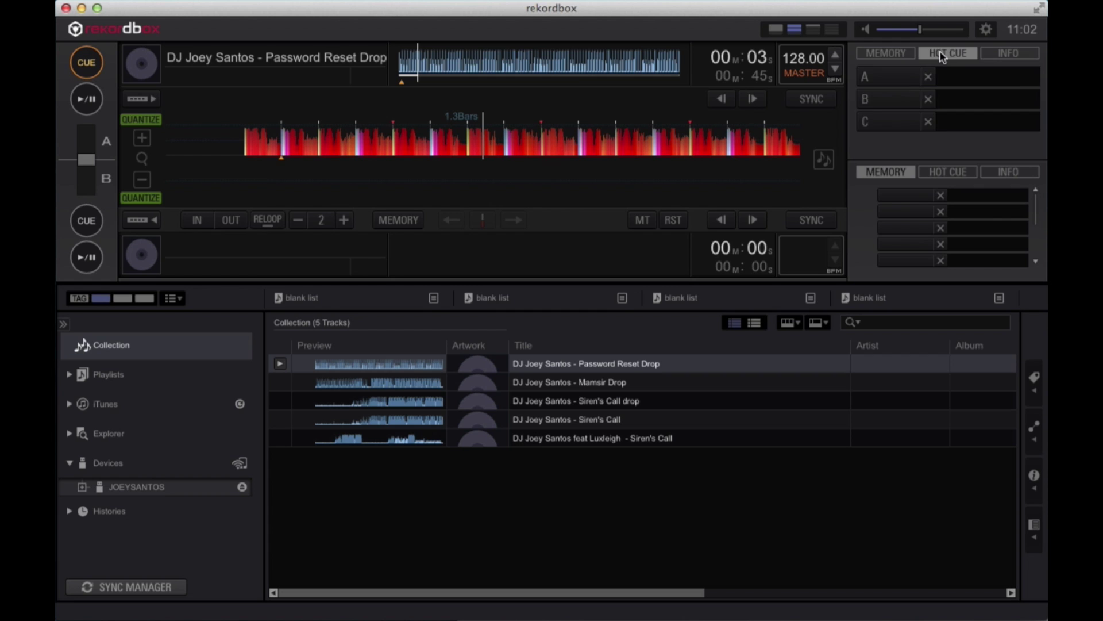
pyautogui.click(888, 76)
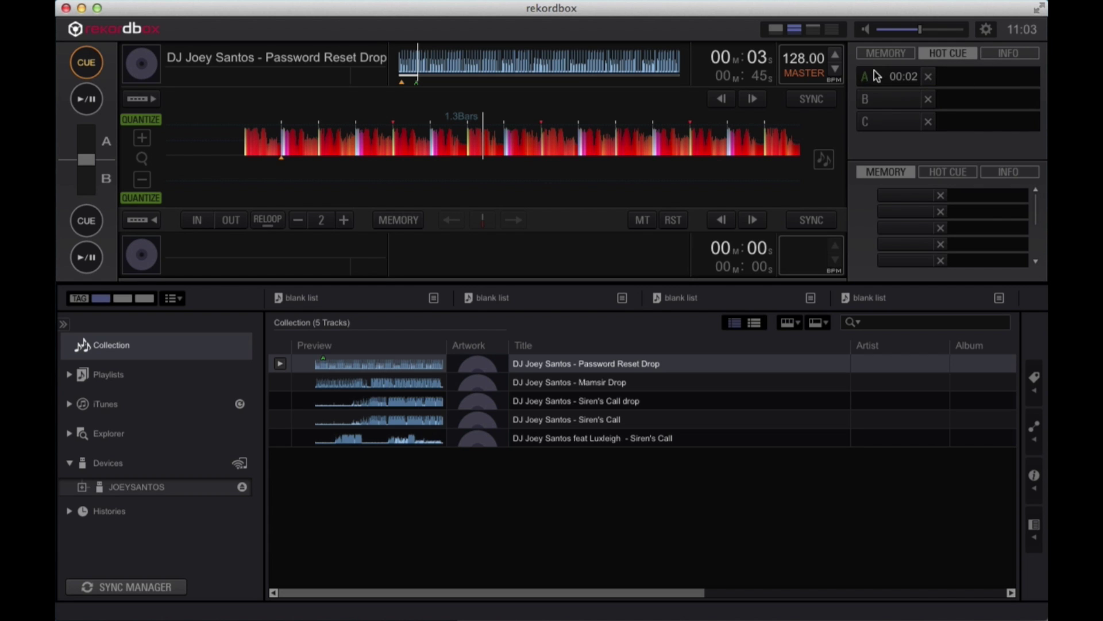
pyautogui.click(86, 64)
pyautogui.click(86, 99)
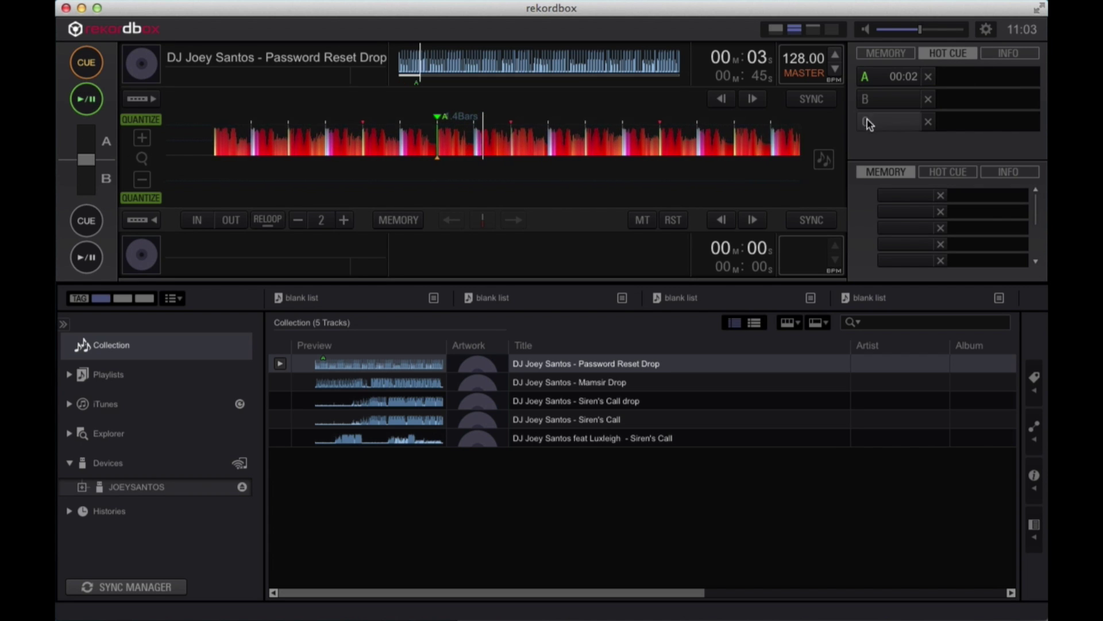
pyautogui.click(889, 100)
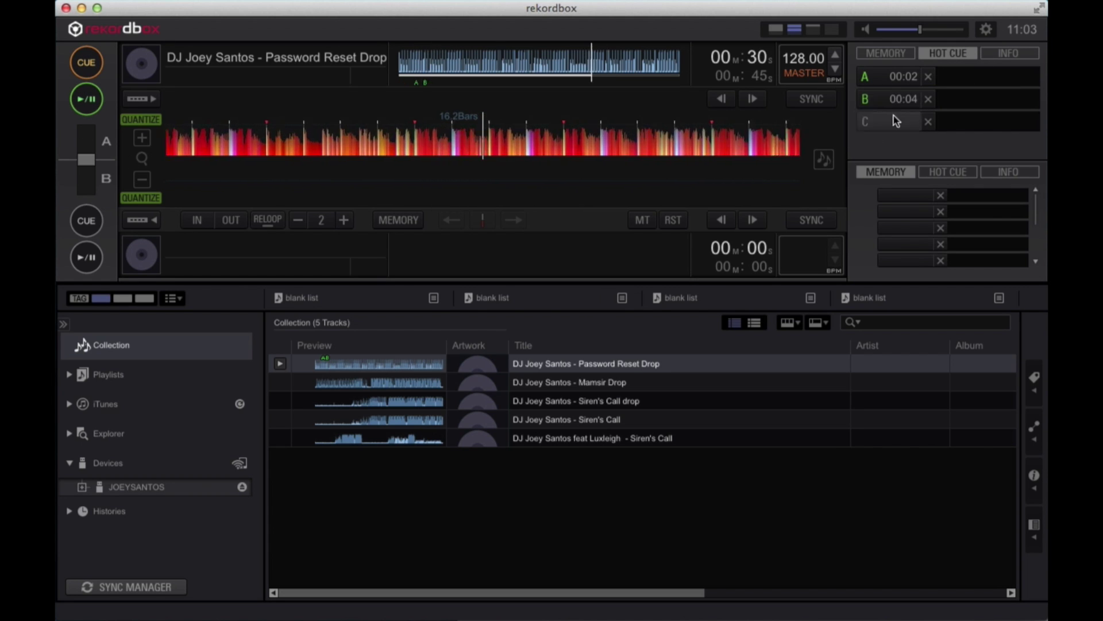
pyautogui.click(895, 121)
pyautogui.press('space')
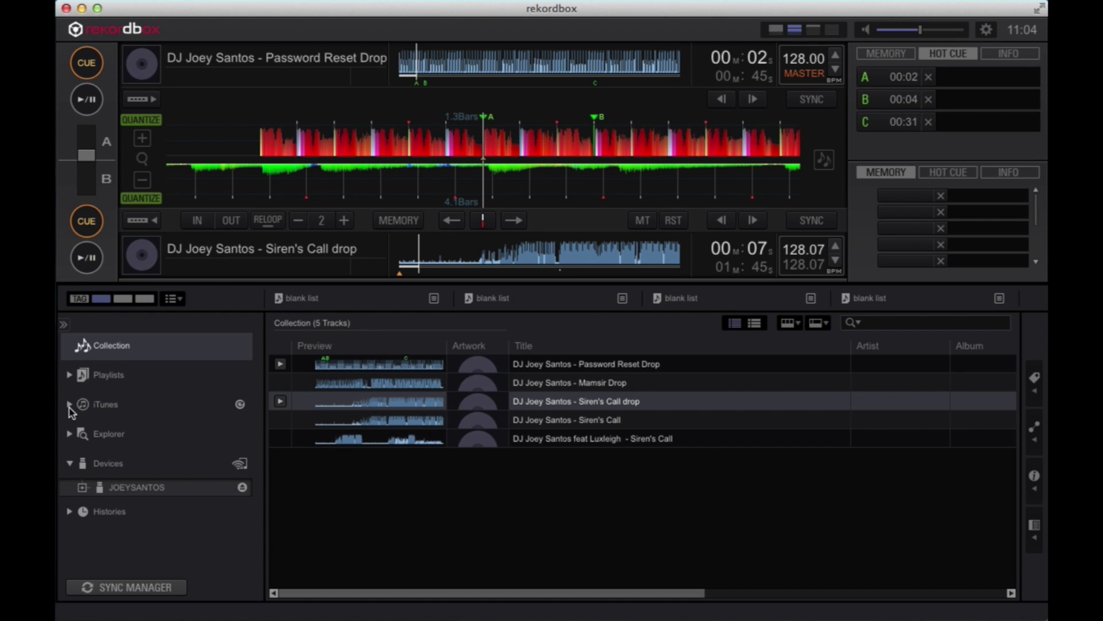
# Step: Expand the iTunes library and its Playlists folder, listing all 286 iTunes tracks
pyautogui.click(70, 406)
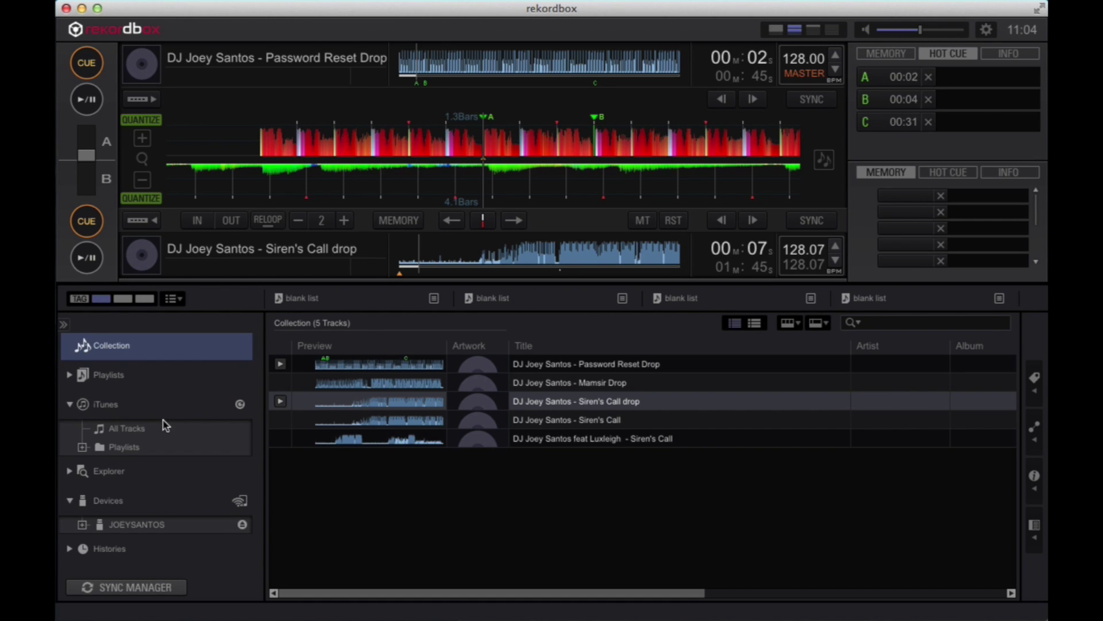
pyautogui.click(124, 405)
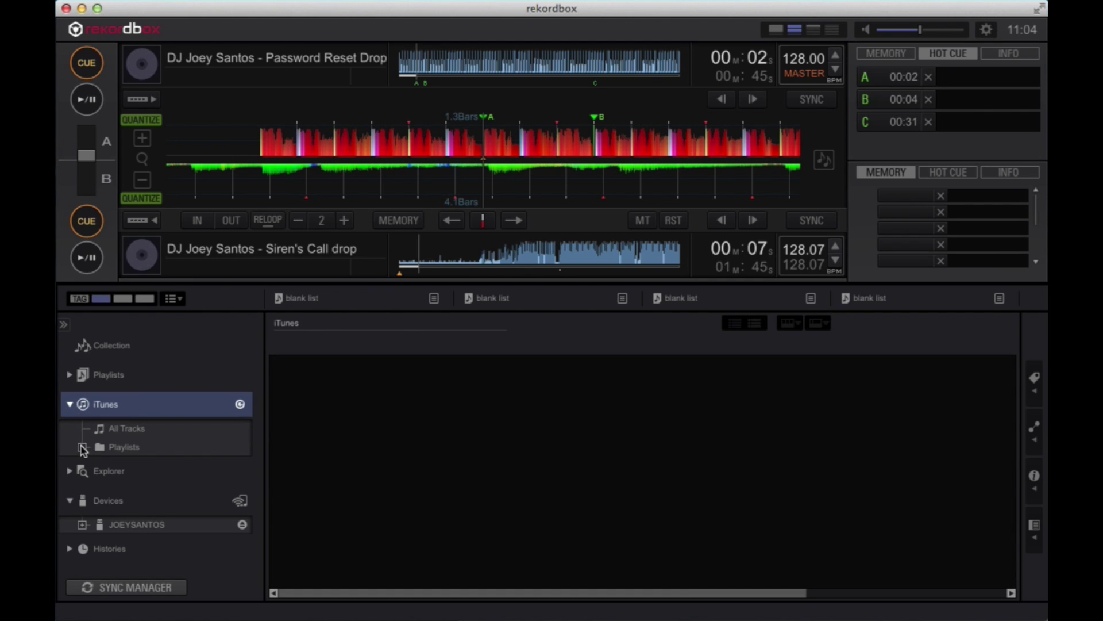
pyautogui.click(83, 447)
pyautogui.scroll(-2, 144, 465)
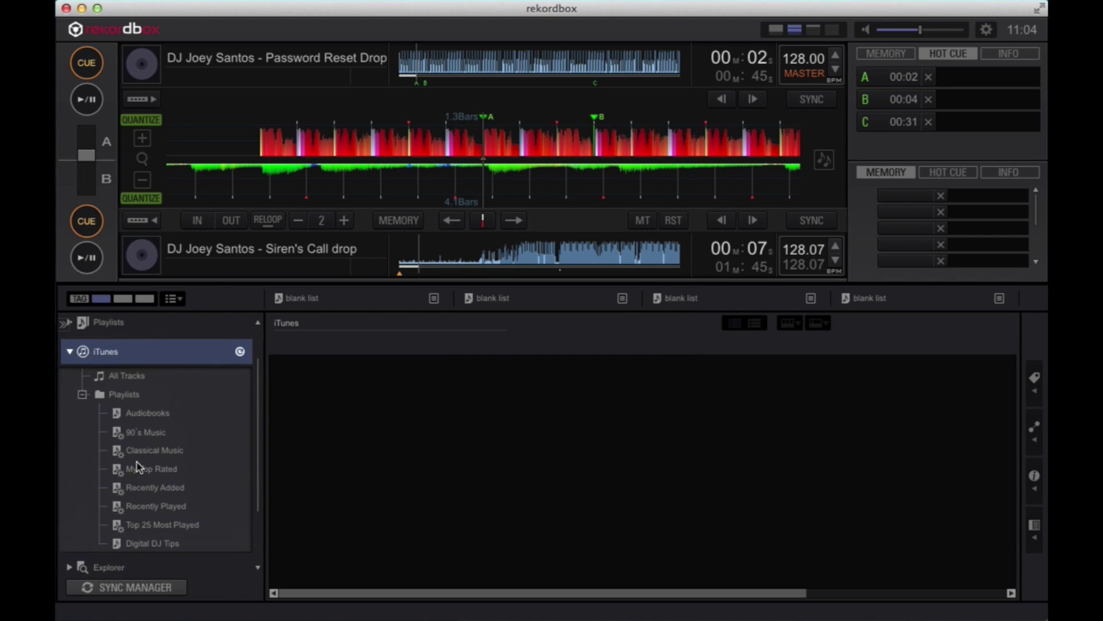
pyautogui.scroll(1, 137, 465)
pyautogui.click(127, 410)
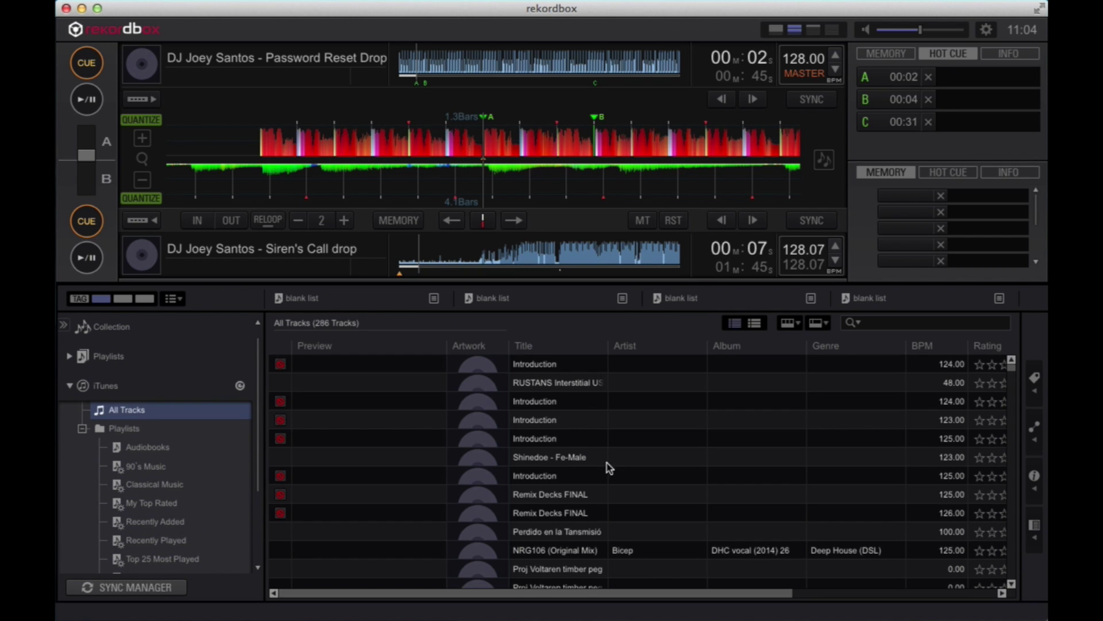
pyautogui.scroll(-15, 480, 469)
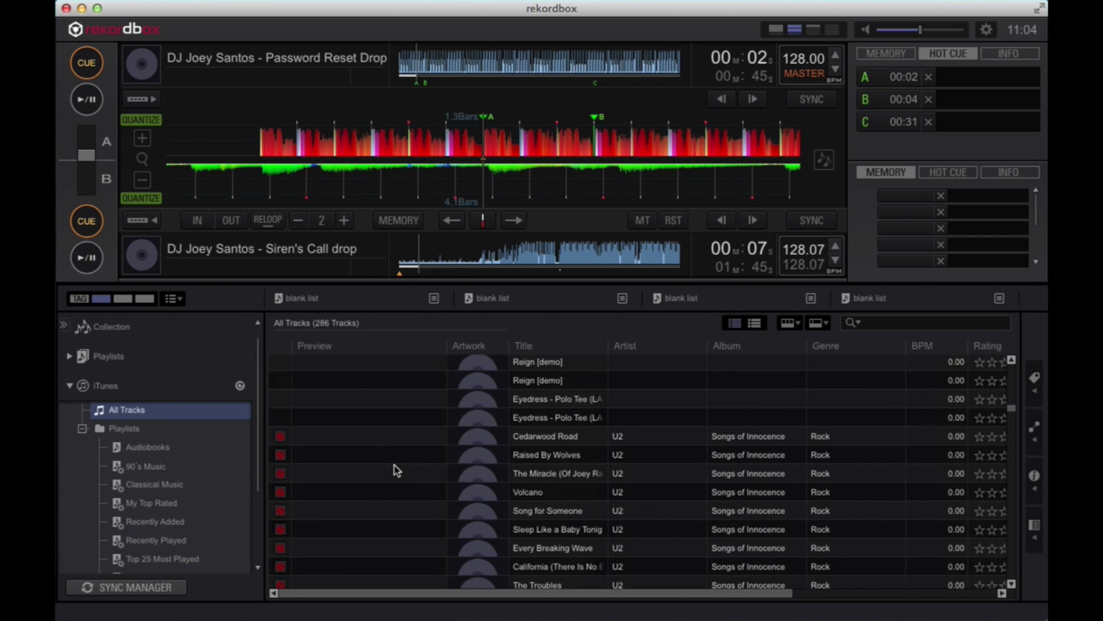
pyautogui.scroll(-1, 396, 470)
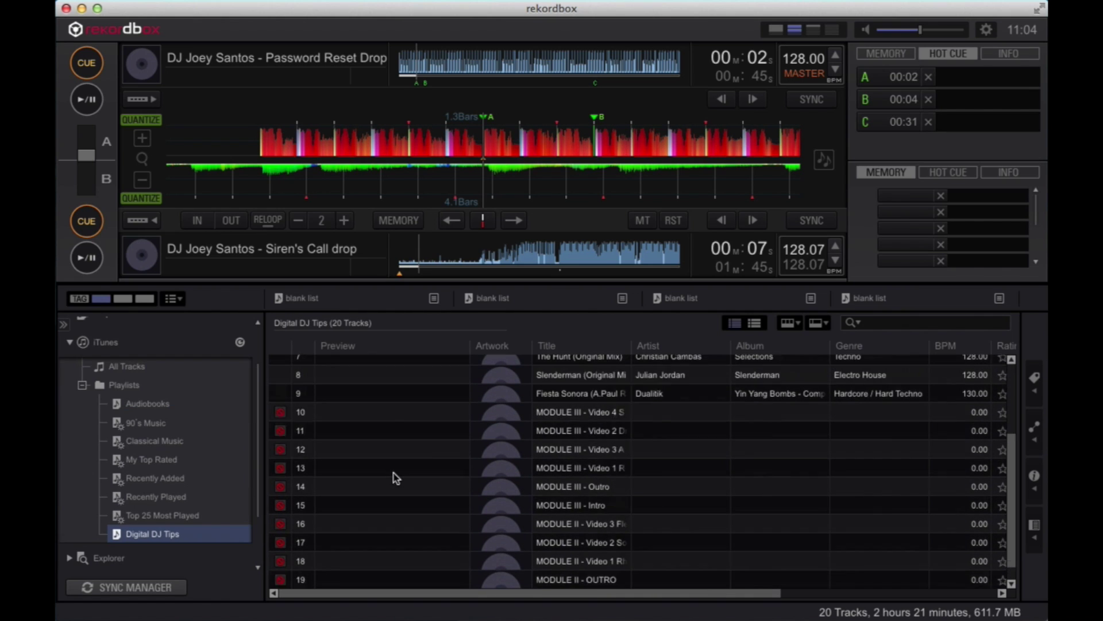
pyautogui.scroll(3, 395, 485)
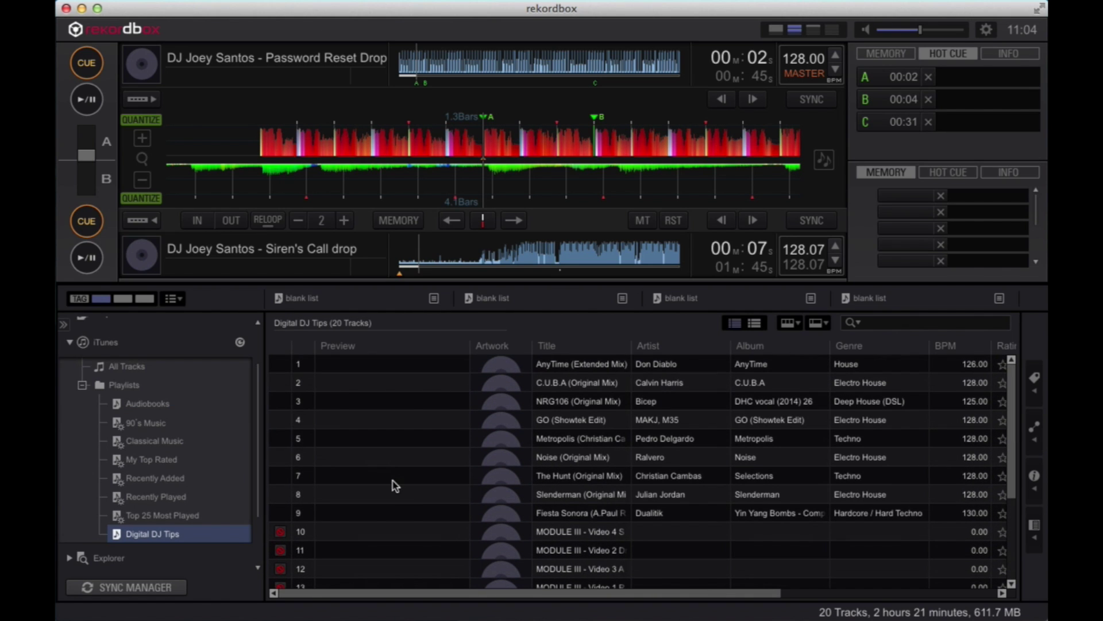
# Step: Drag the first nine Digital DJ Tips tracks, from AnyTime (Extended Mix), into the Collection
pyautogui.click(388, 371)
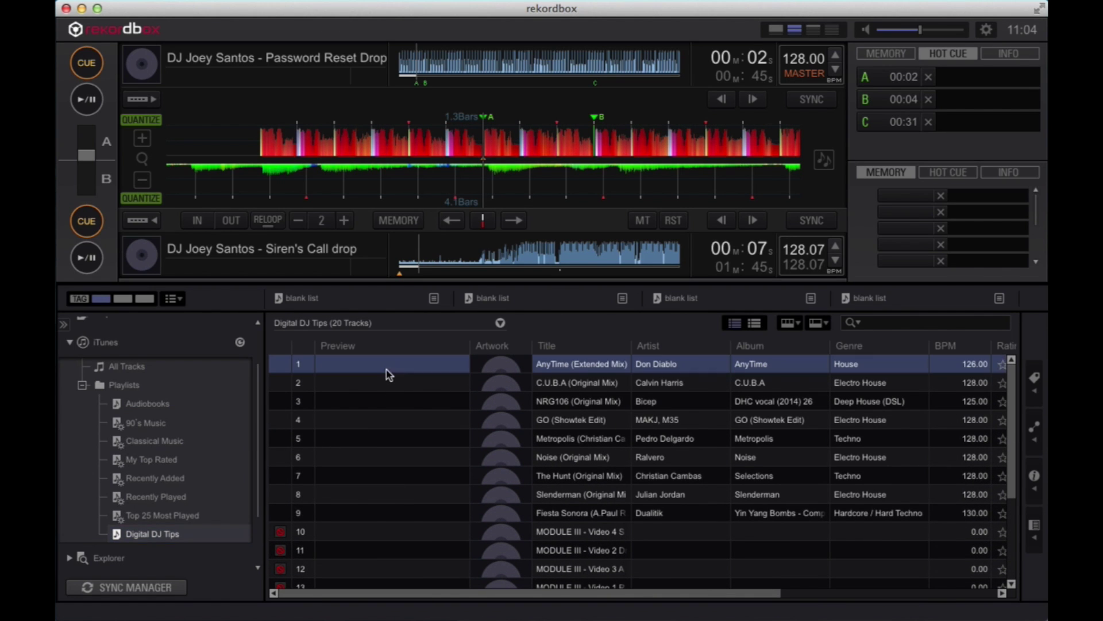
pyautogui.keyDown('shift'); pyautogui.click(371, 520); pyautogui.keyUp('shift')
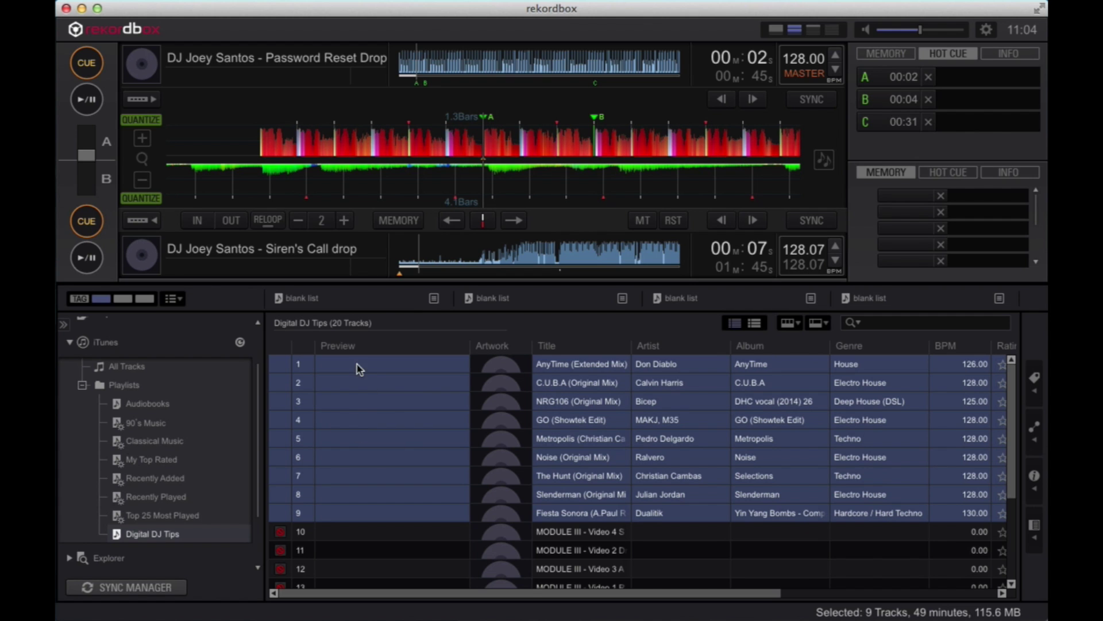
pyautogui.scroll(3, 141, 444)
pyautogui.moveTo(347, 372); pyautogui.dragTo(112, 346)
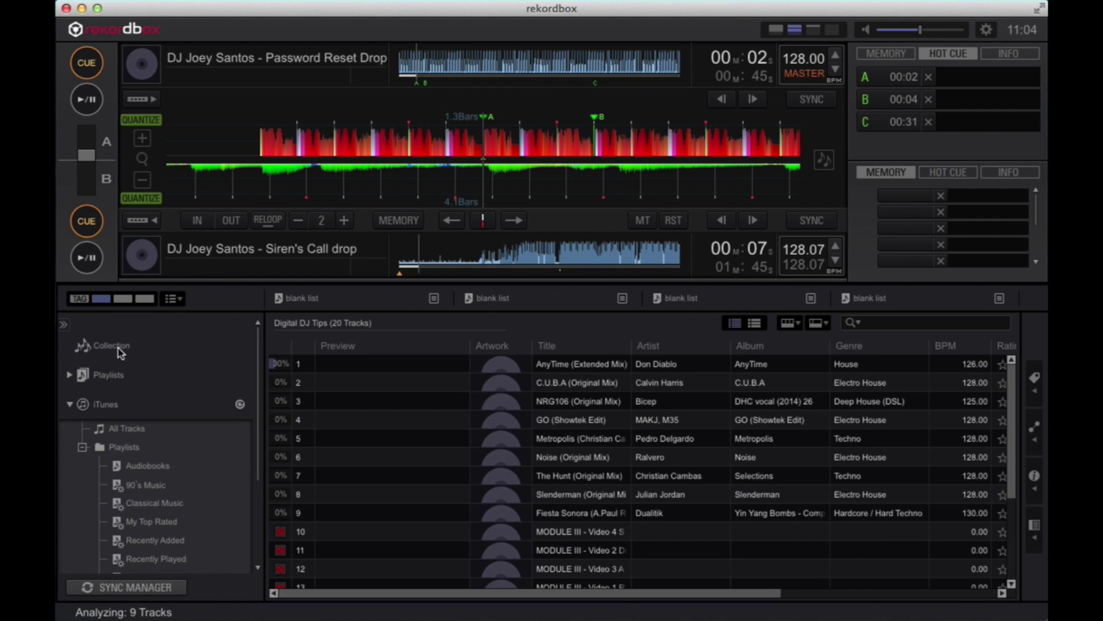
pyautogui.click(116, 348)
pyautogui.scroll(-1, 342, 454)
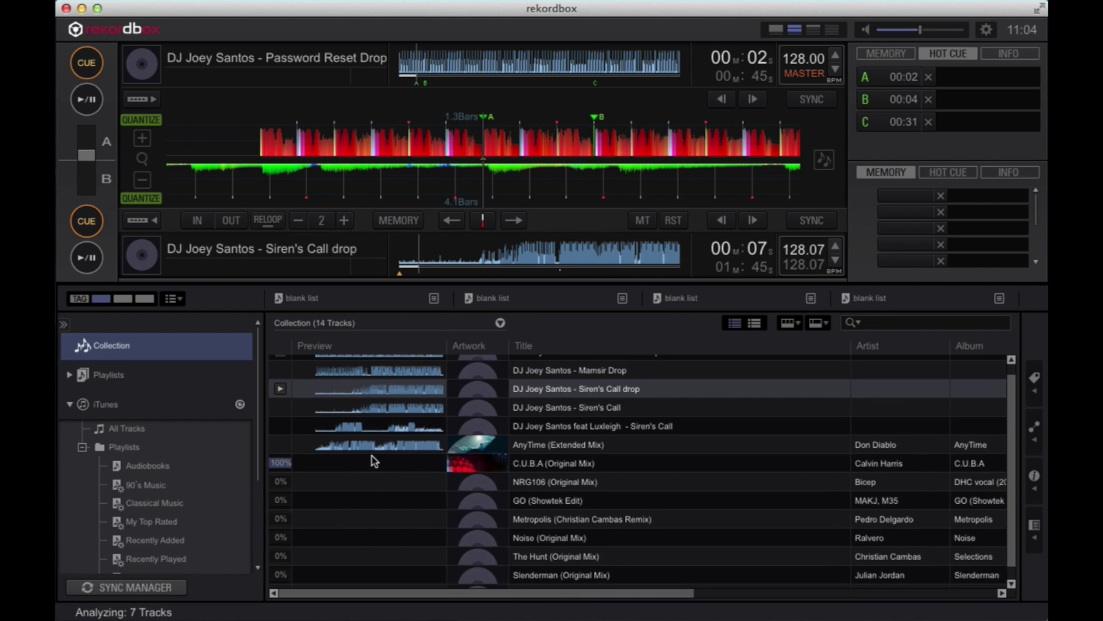
pyautogui.scroll(-1, 376, 467)
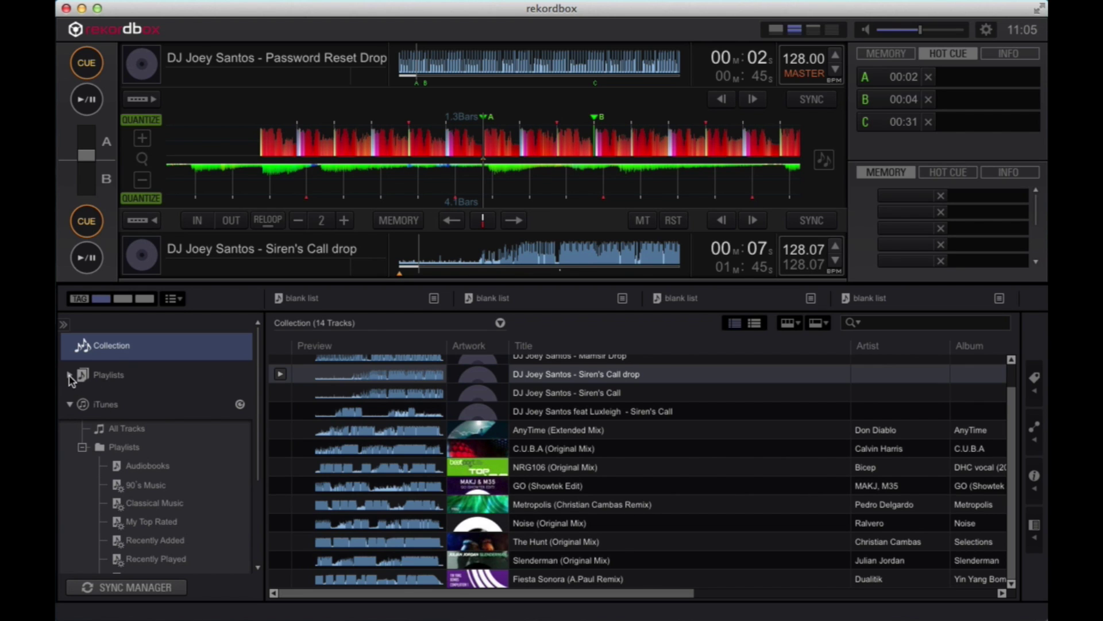
# Step: Add a new playlist named 'DJ Joey Santos' under Playlists
pyautogui.click(102, 378)
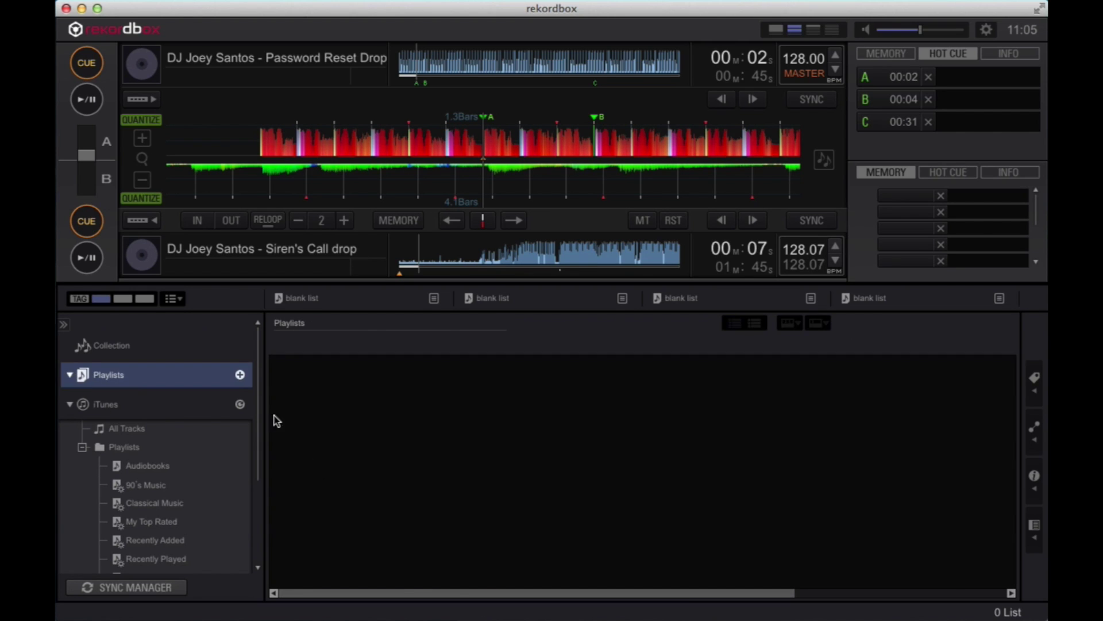
pyautogui.click(240, 377)
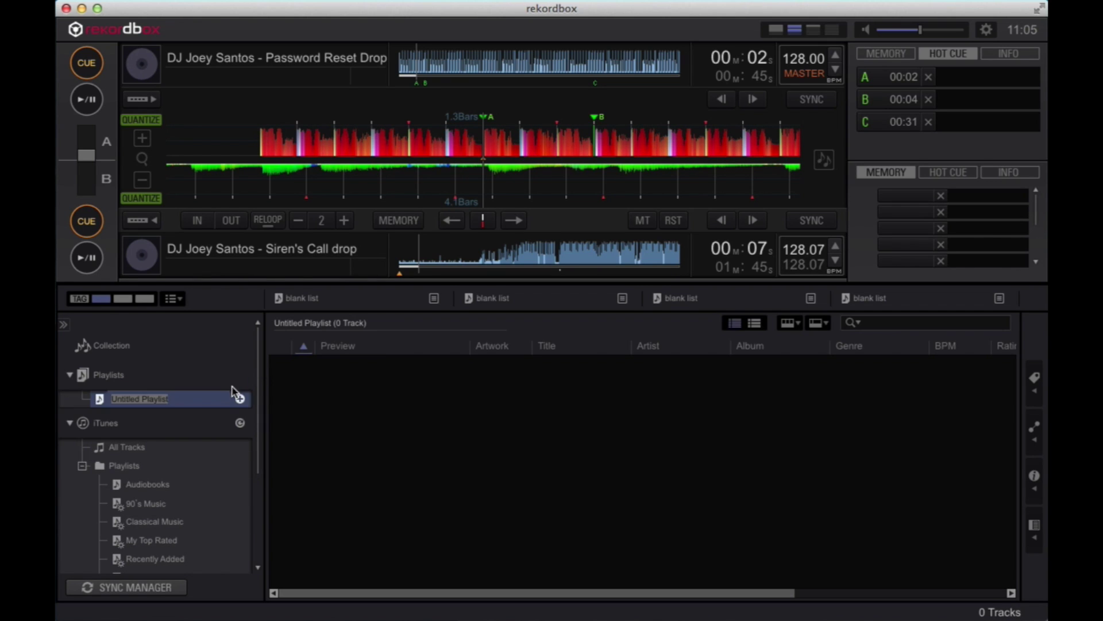
pyautogui.write('DJ Joey Santos')
pyautogui.press('Return')
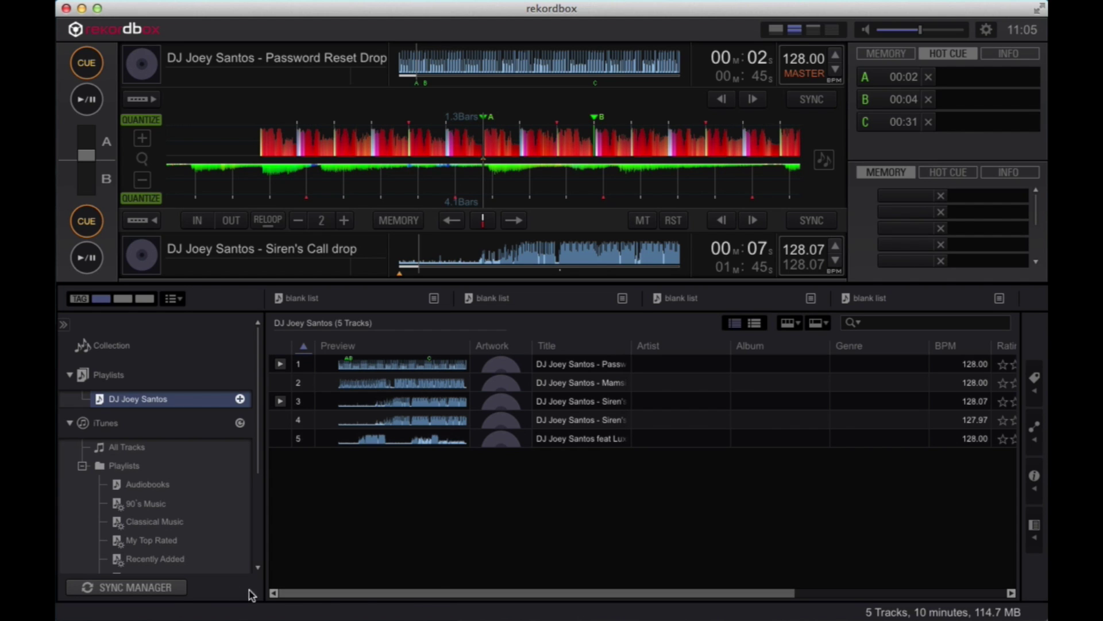
# Step: Sync the 'DJ Joey Santos' playlist to the JOEYSANTOS device via Sync Manager, then close it
pyautogui.click(175, 591)
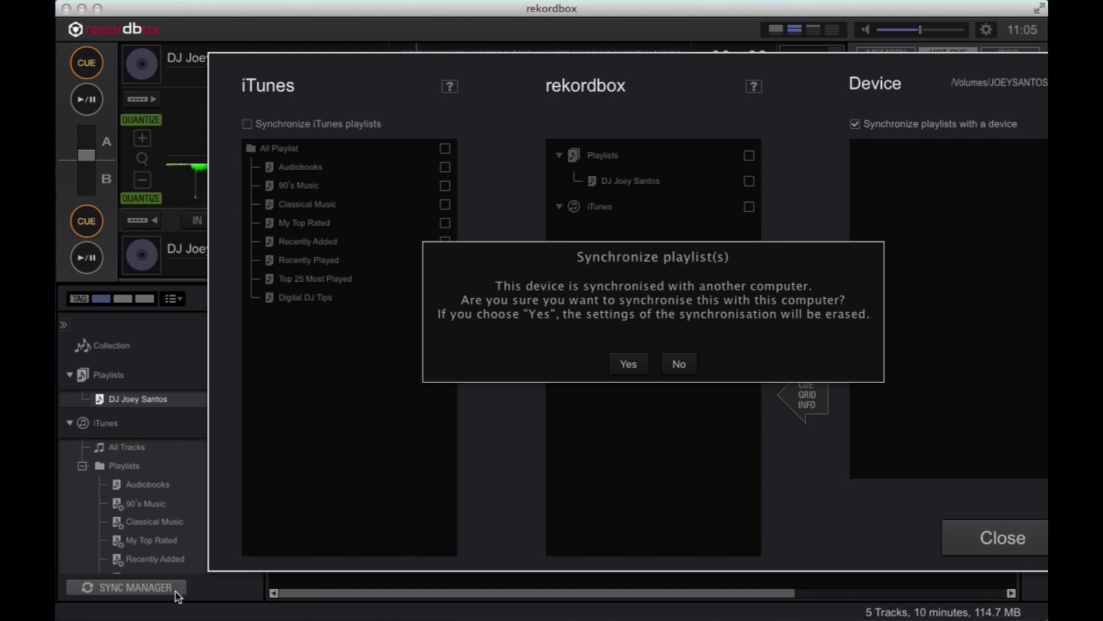
pyautogui.click(631, 371)
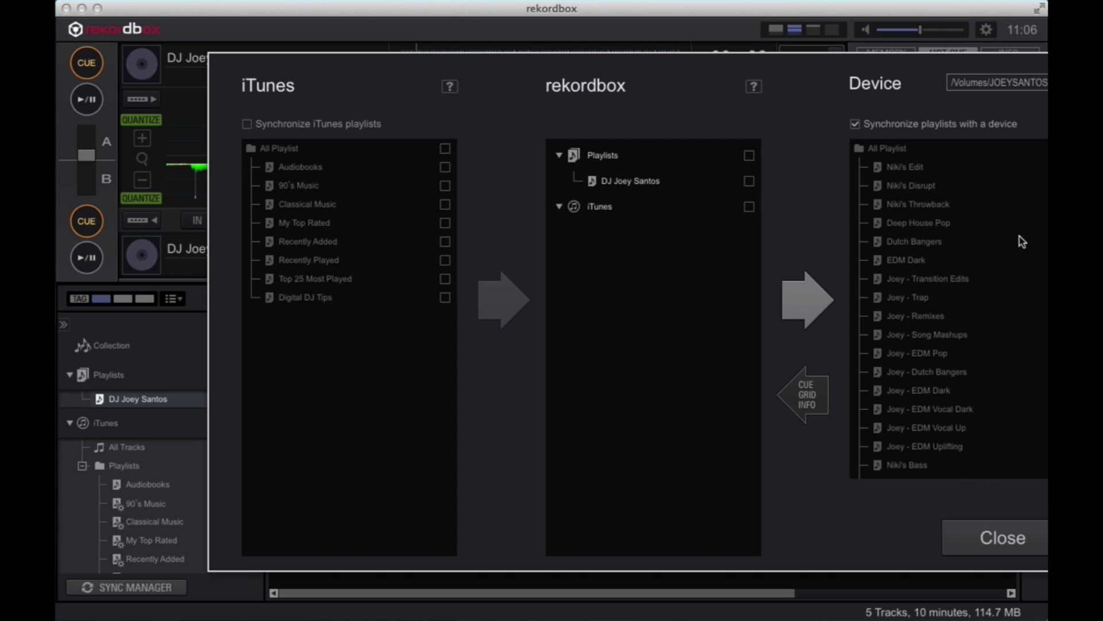
pyautogui.scroll(-1, 948, 308)
pyautogui.scroll(1, 997, 209)
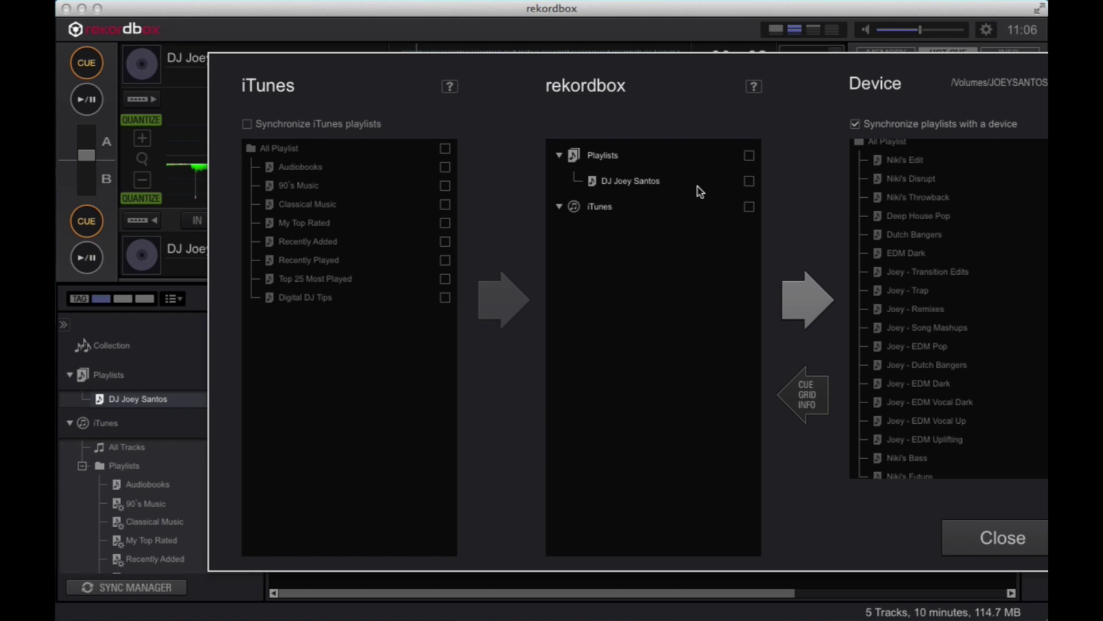
pyautogui.click(749, 182)
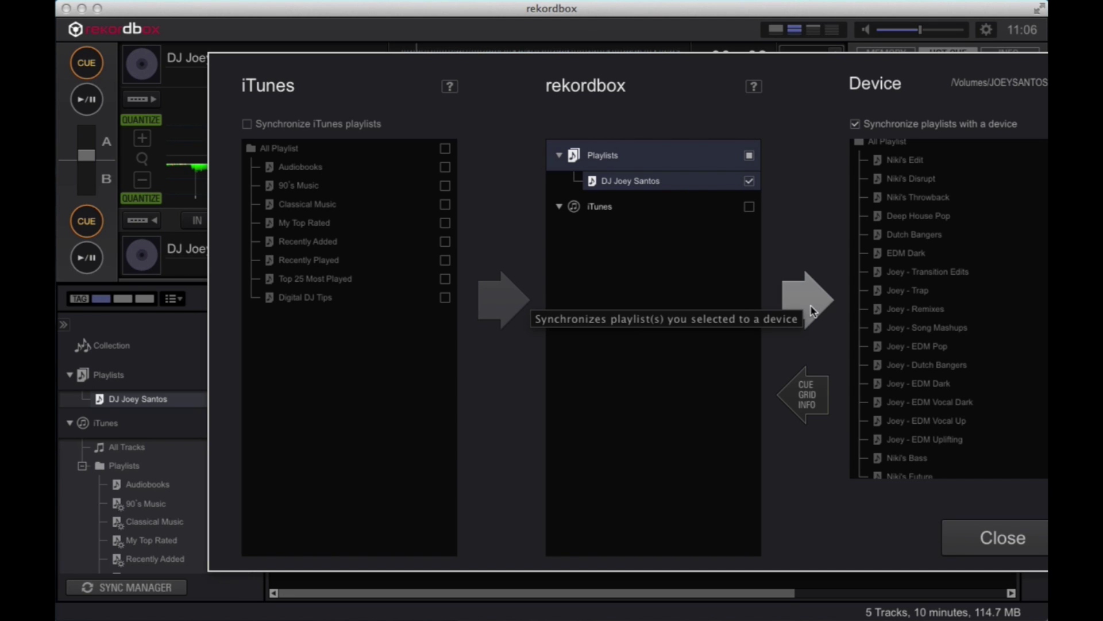
pyautogui.click(810, 304)
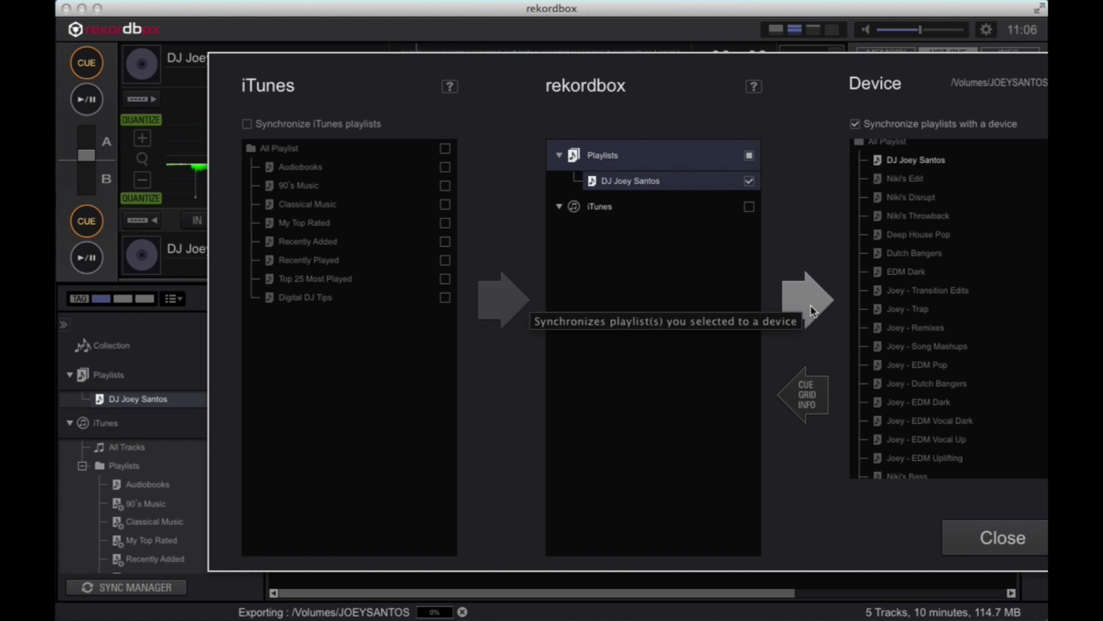
pyautogui.click(1037, 540)
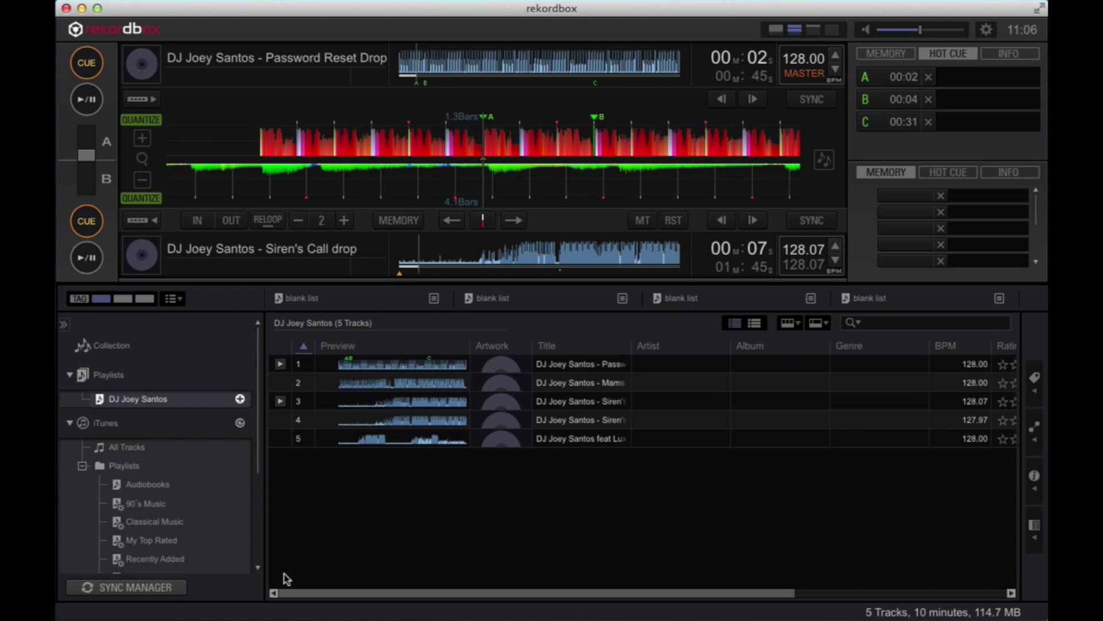
pyautogui.click(156, 591)
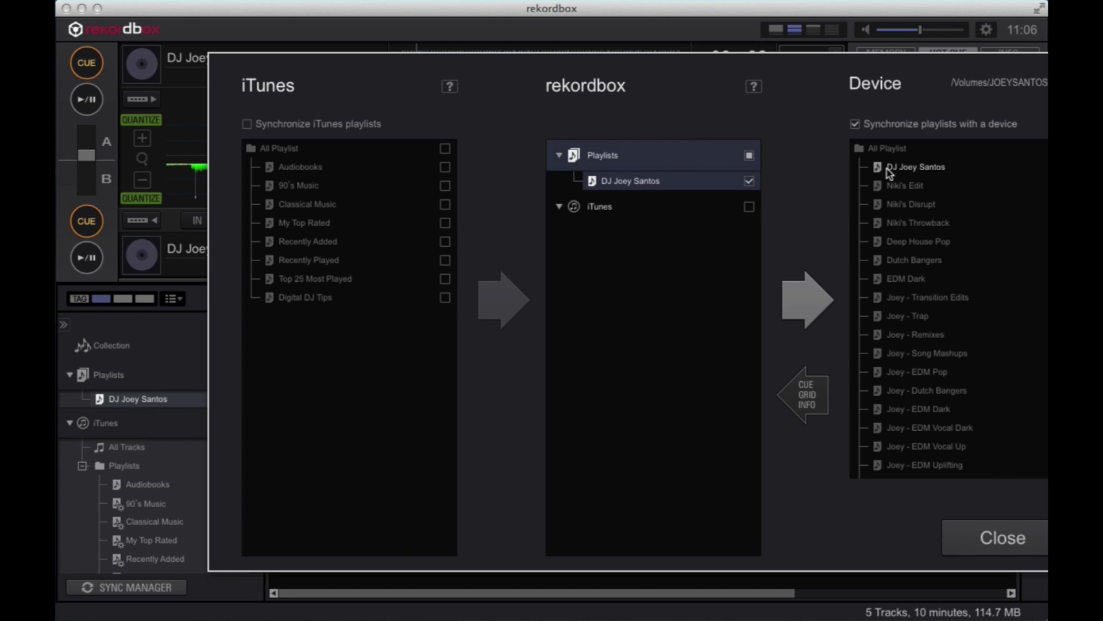
pyautogui.click(999, 540)
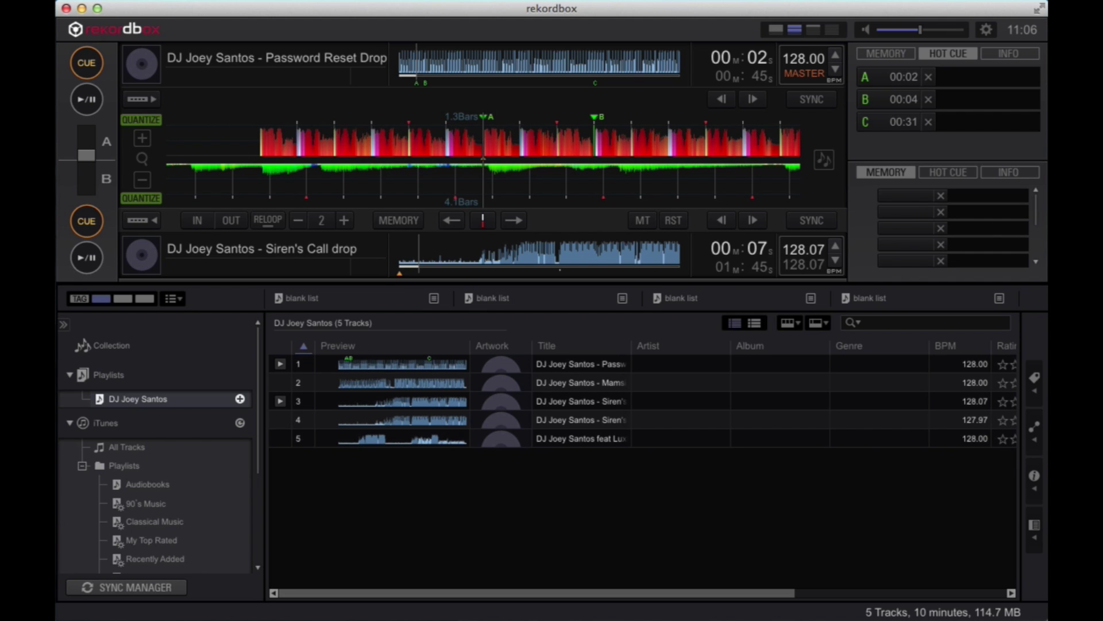
# Step: Collapse the iTunes Playlists folder to reveal Devices > JOEYSANTOS in the browser
pyautogui.click(82, 466)
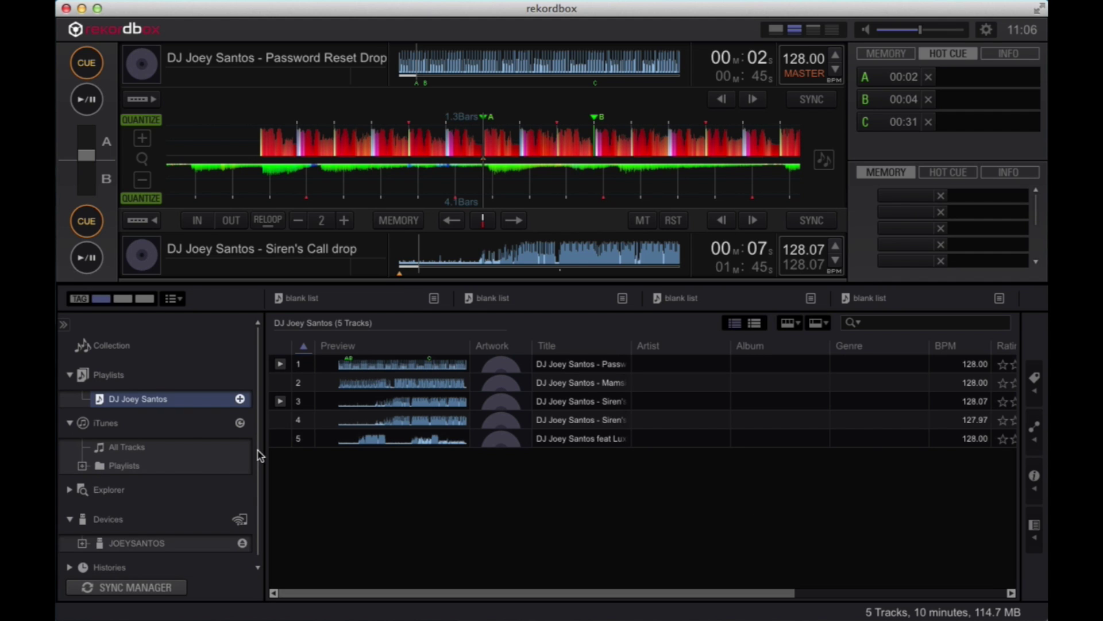
pyautogui.scroll(-1, 257, 460)
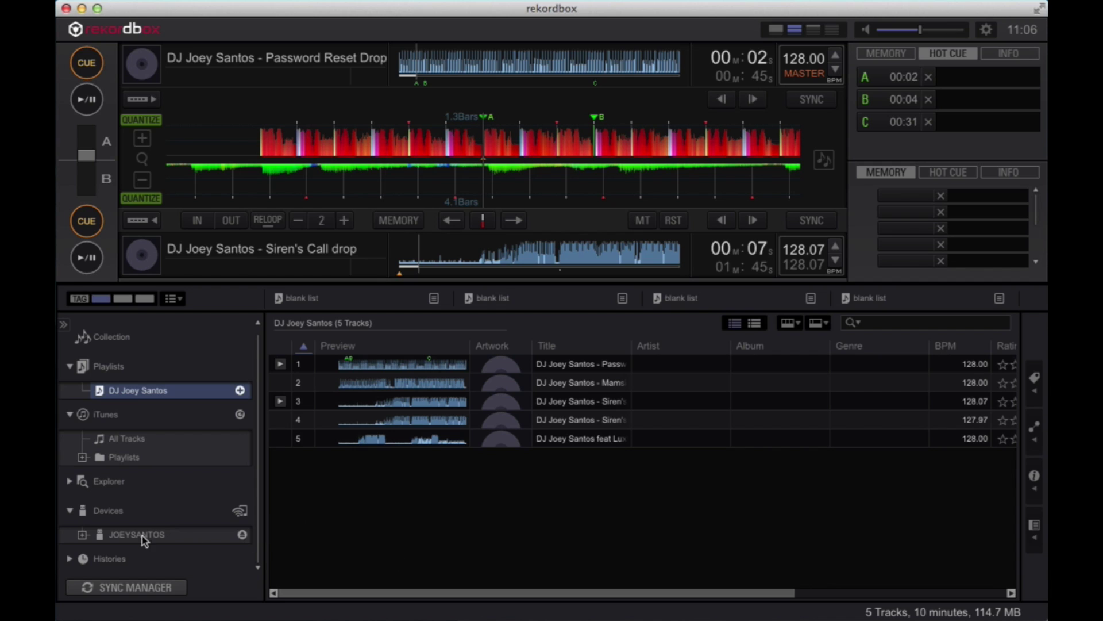